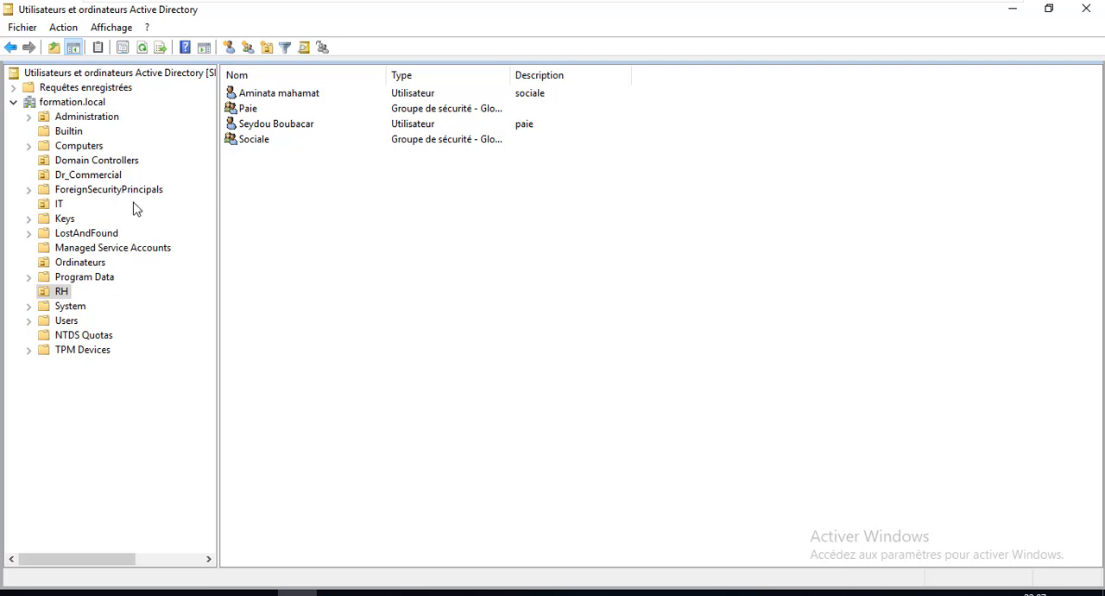
In the IT organizational unit, start a new user with first name Support, last name IT and logon name support-rh
click(52, 204)
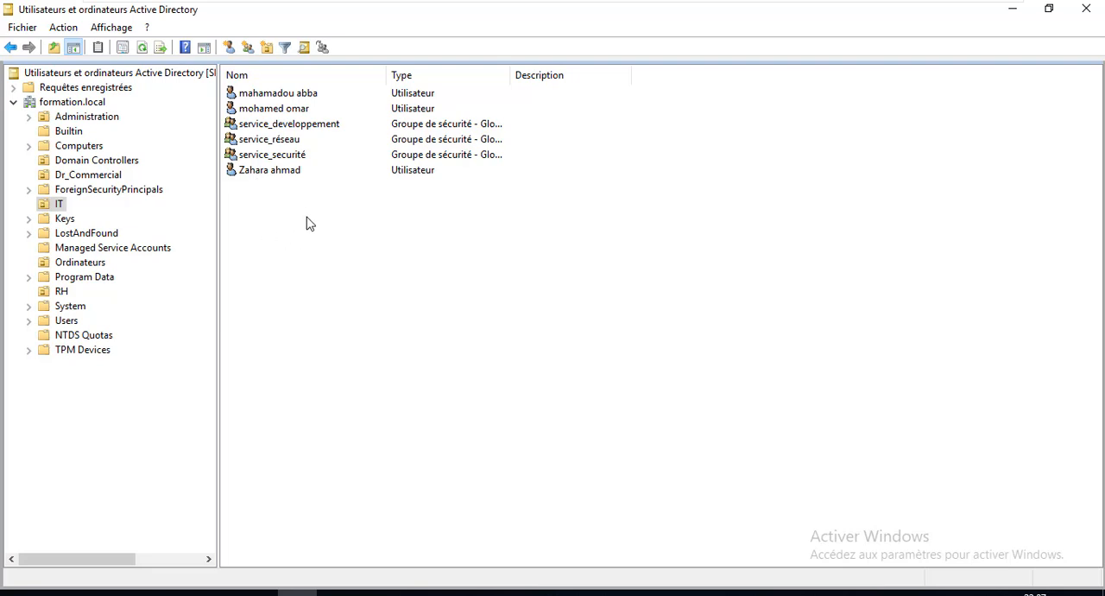
right_click(251, 236)
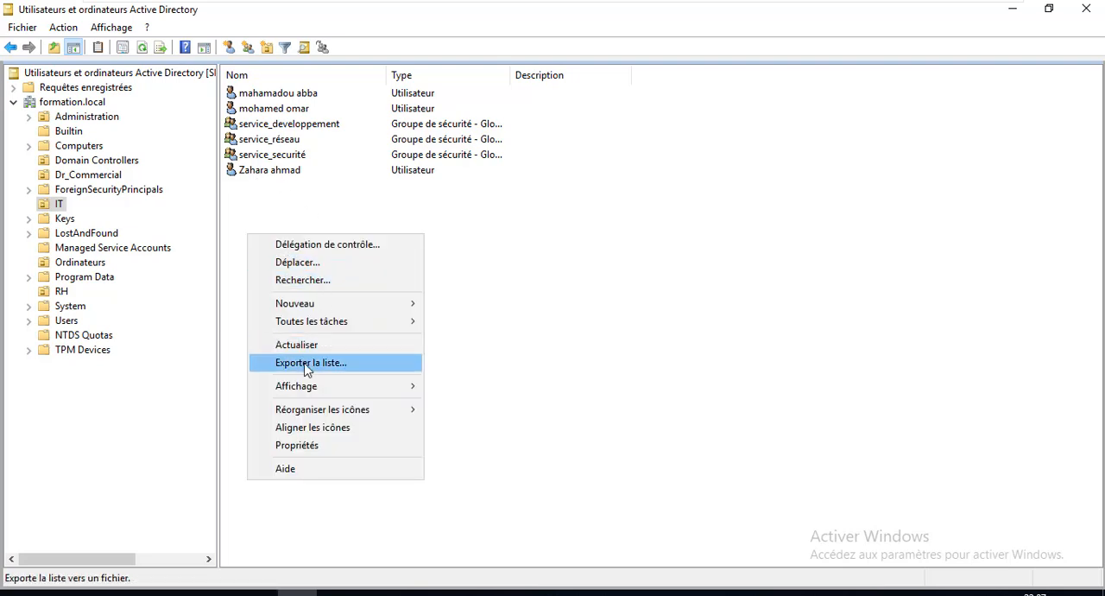
mouse_move(343, 304)
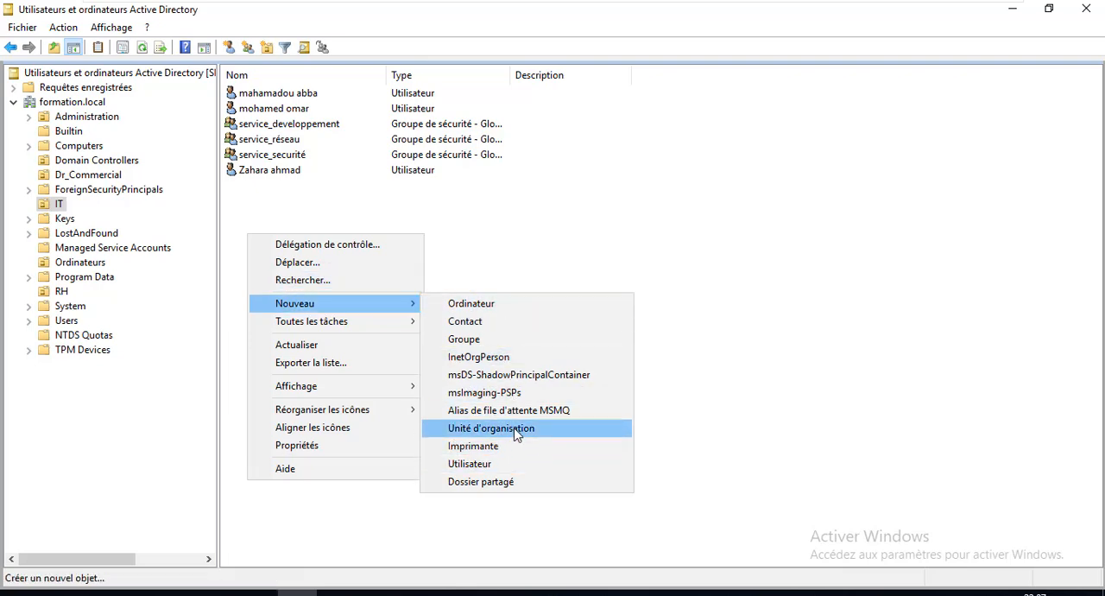
click(503, 464)
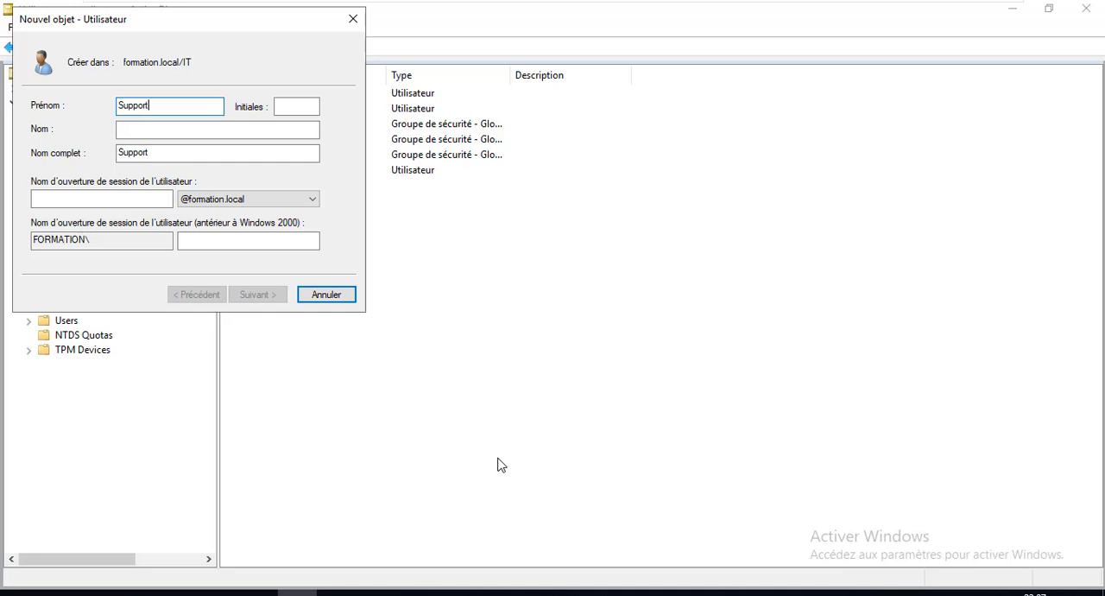
key(Tab)
key(Tab)
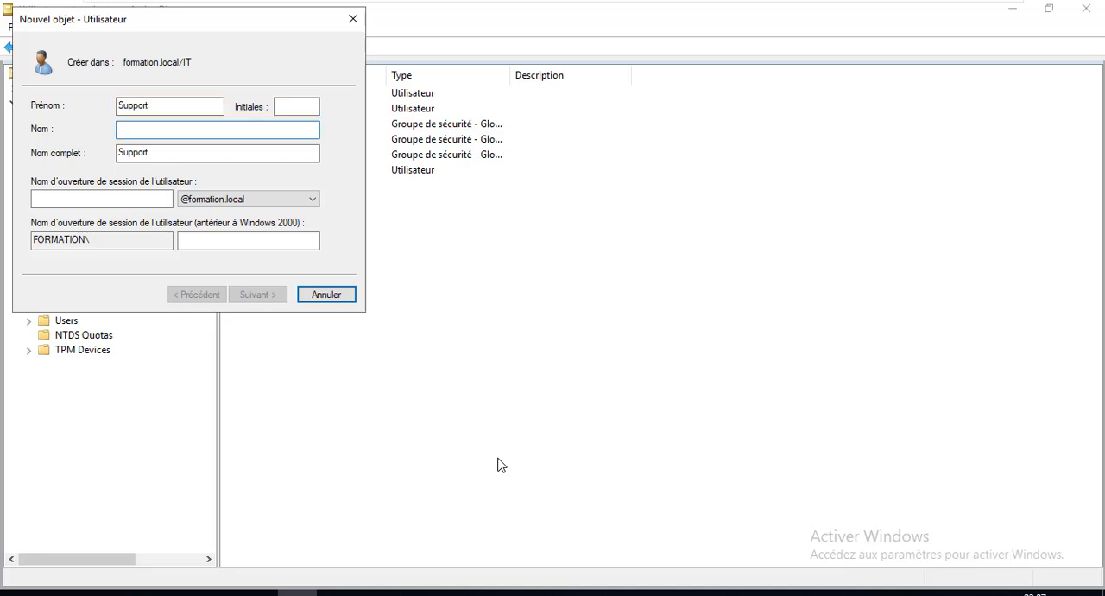
key(Tab)
key(Tab)
text(sup)
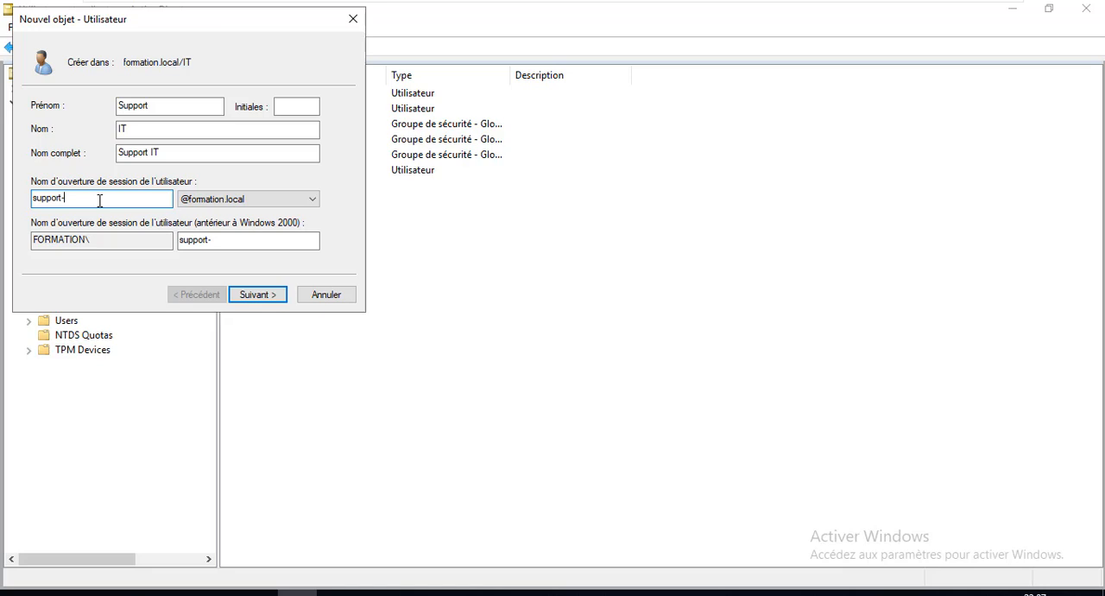
Change the new user's last name to IT RH and logon name to support.rh, and continue to the password settings
click(164, 107)
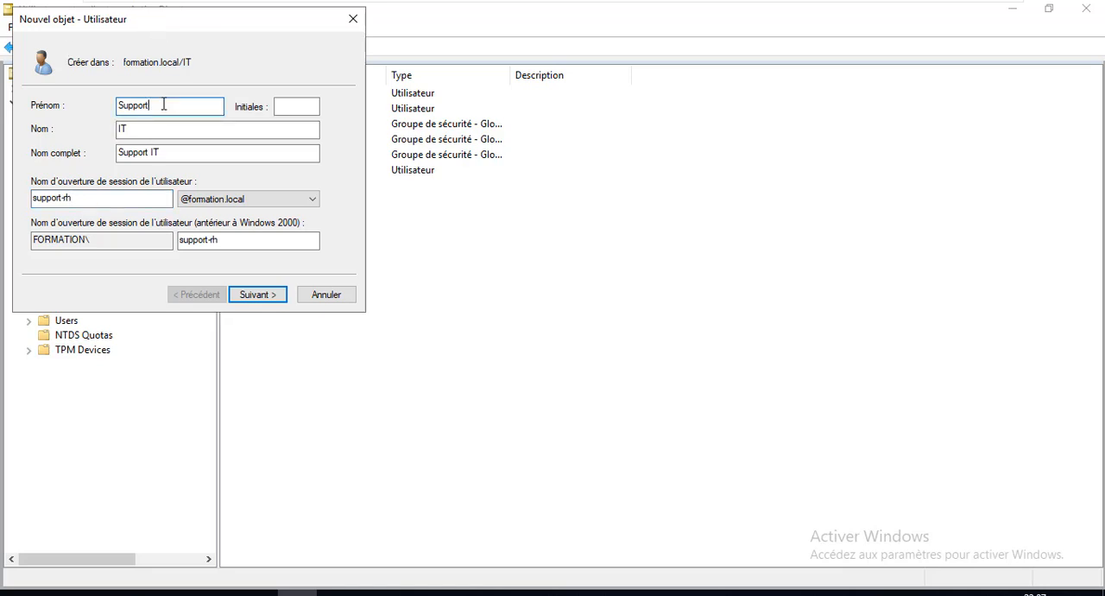
click(160, 127)
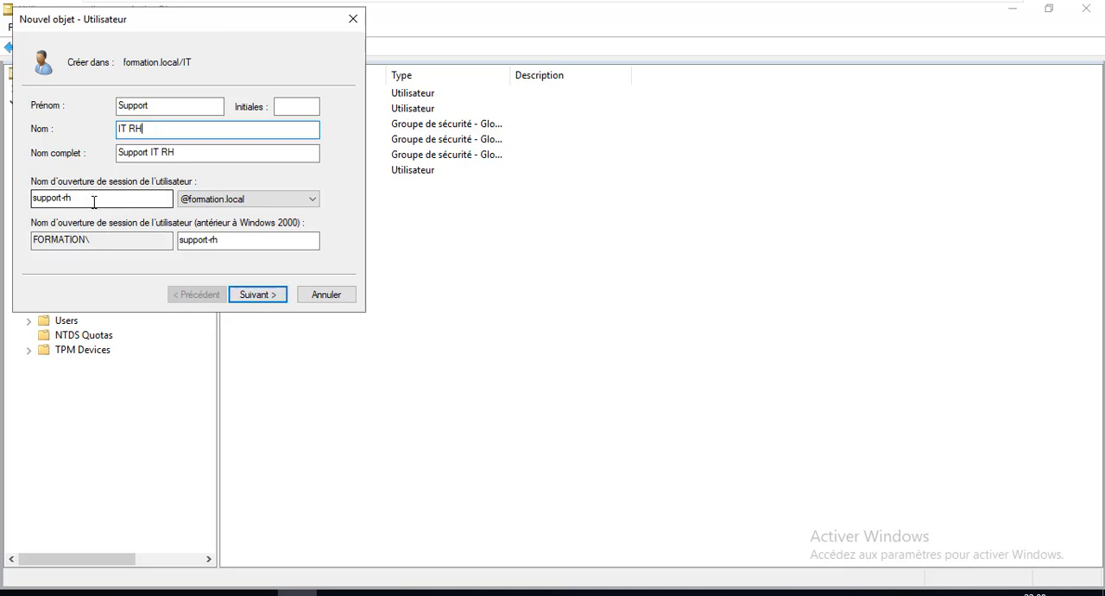
click(68, 198)
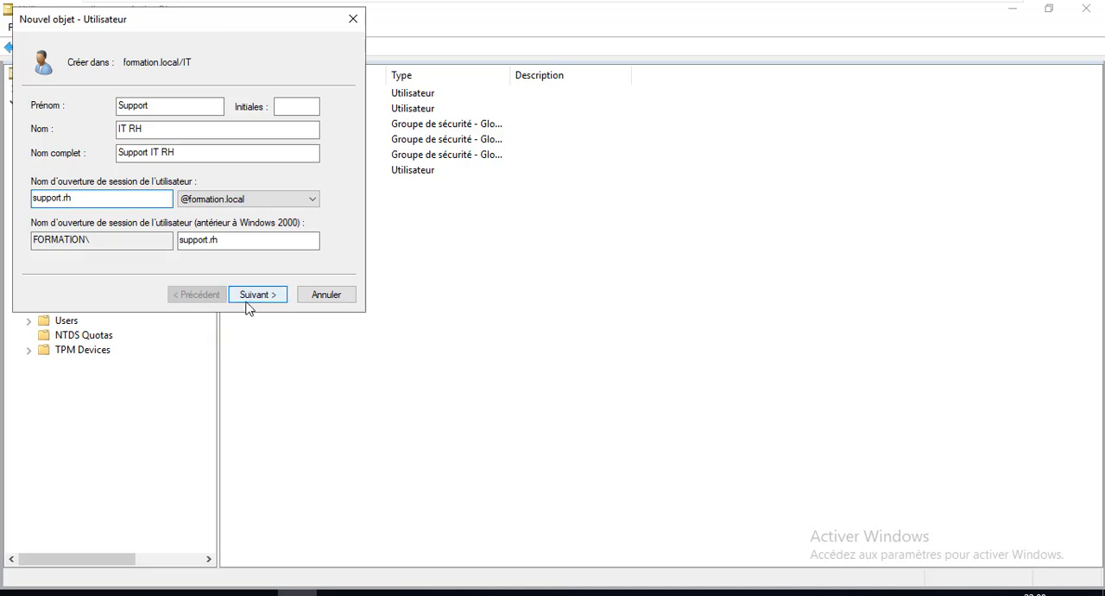
click(276, 298)
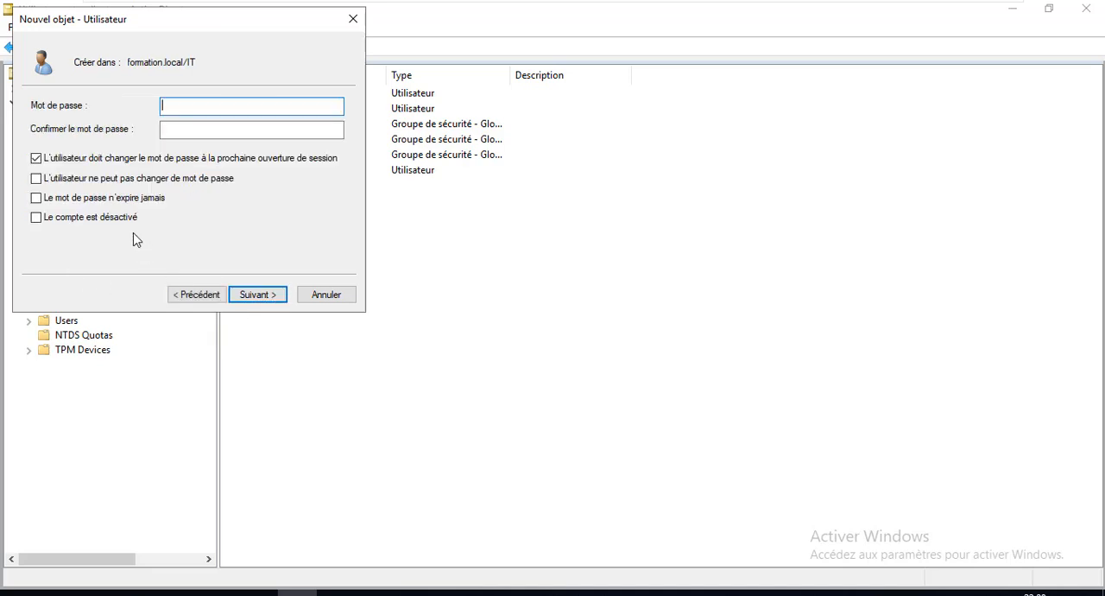
Turn off the forced password change, set the password to never expire, enter and confirm the account password, and finish creating the user
click(69, 161)
click(76, 199)
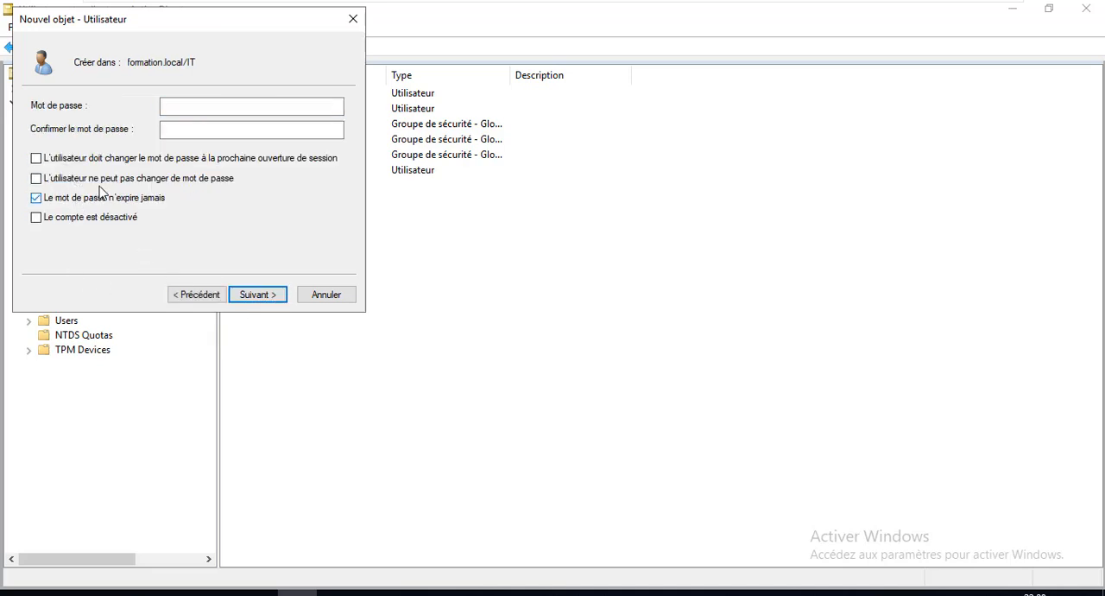
click(190, 108)
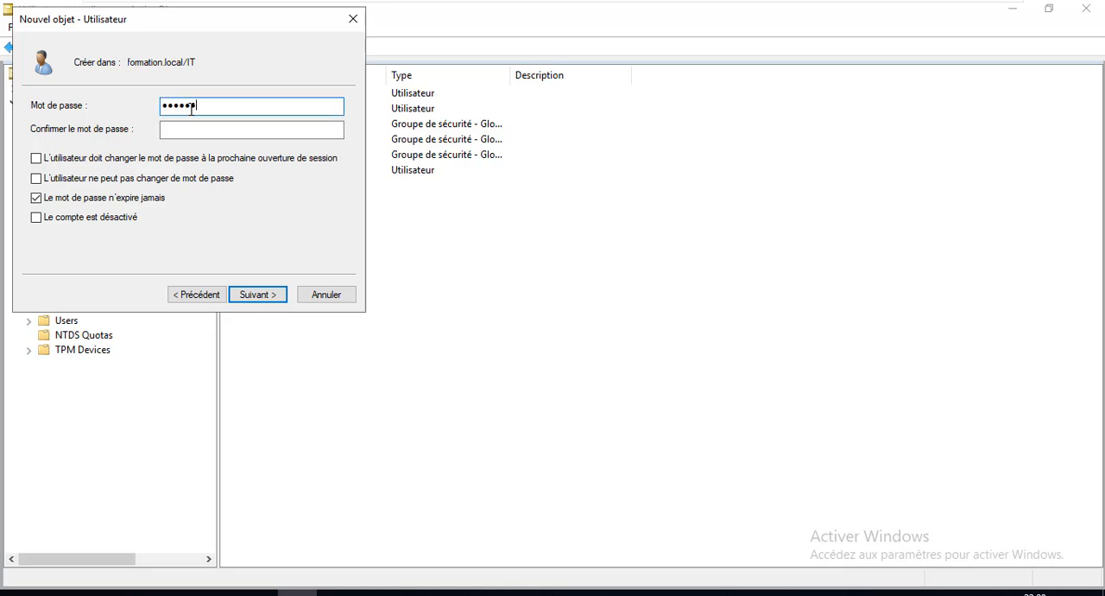
key(Tab)
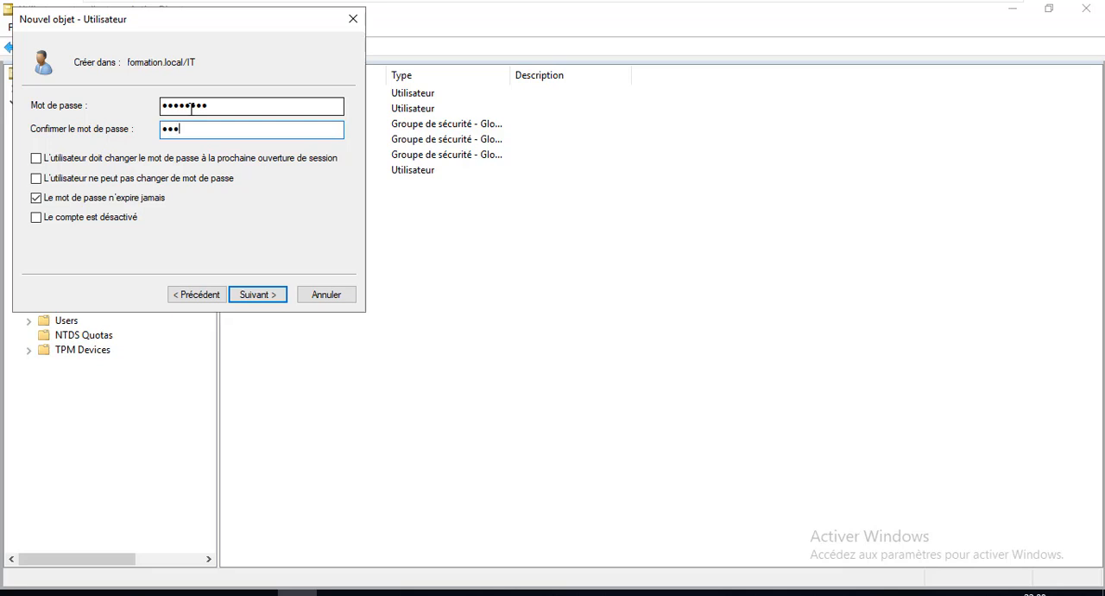
key(Return)
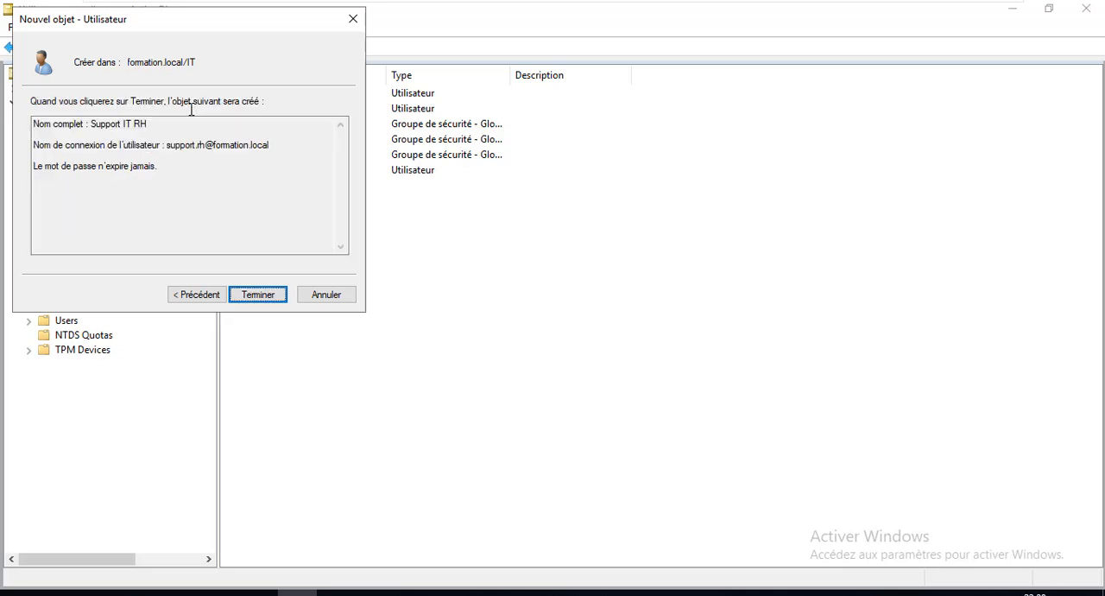
key(Return)
click(316, 217)
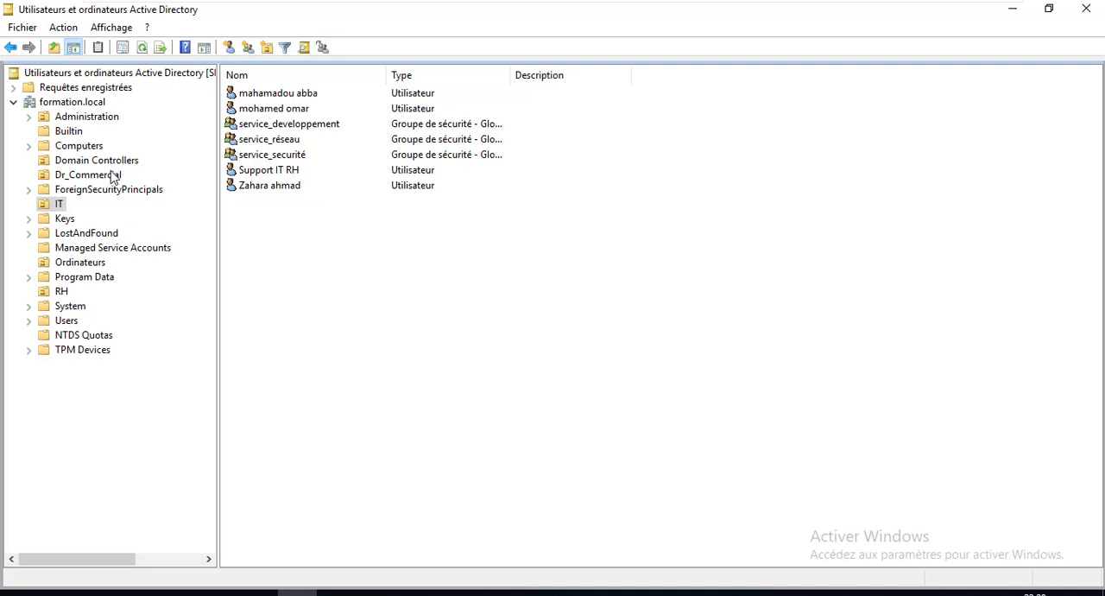
click(71, 131)
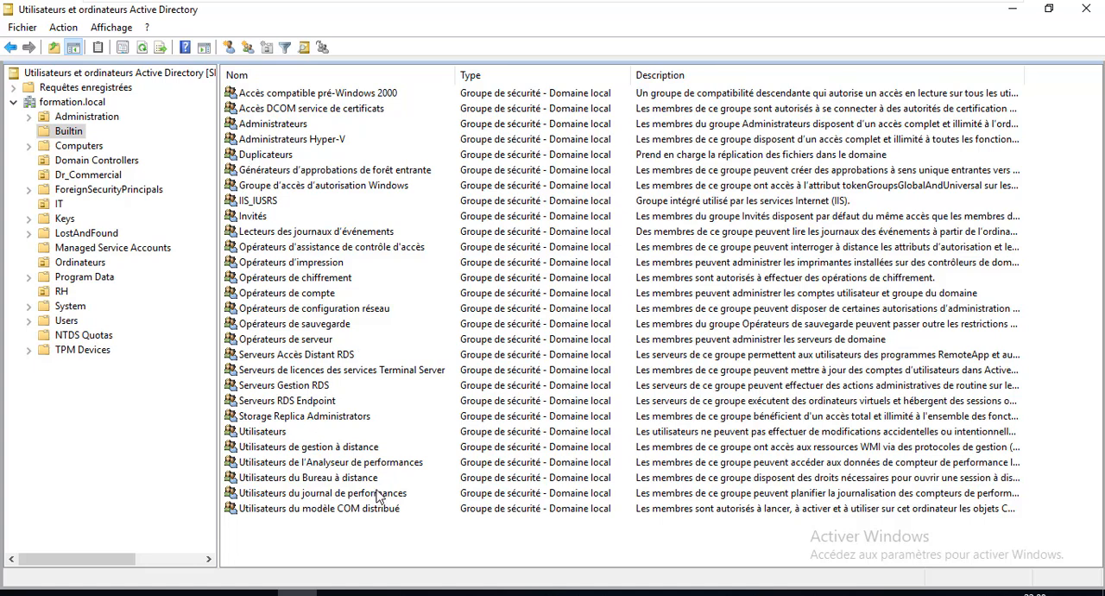
click(321, 343)
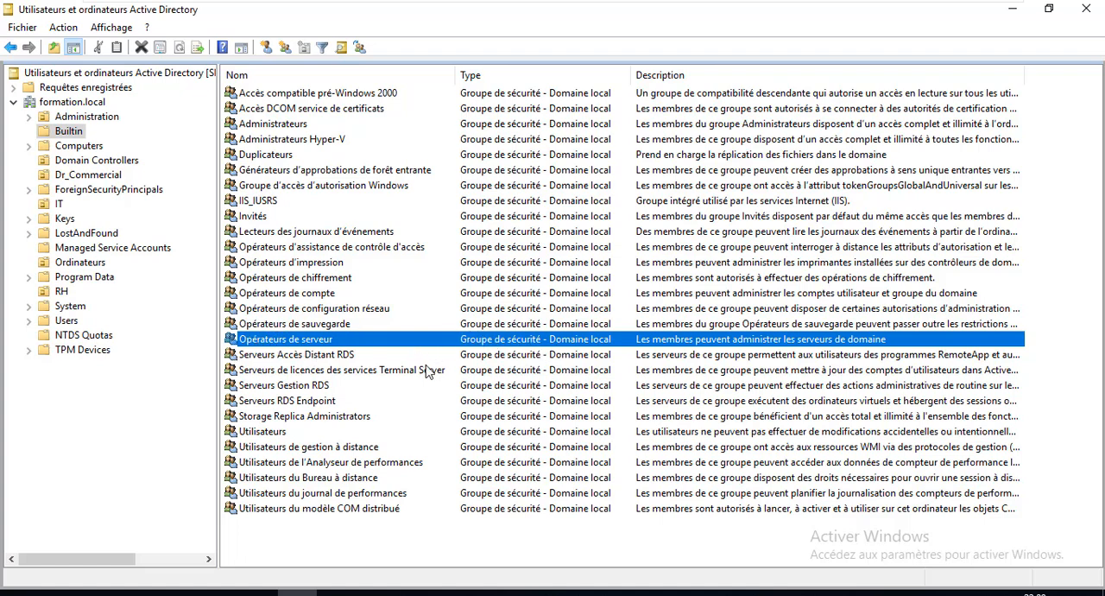
right_click(297, 344)
click(367, 350)
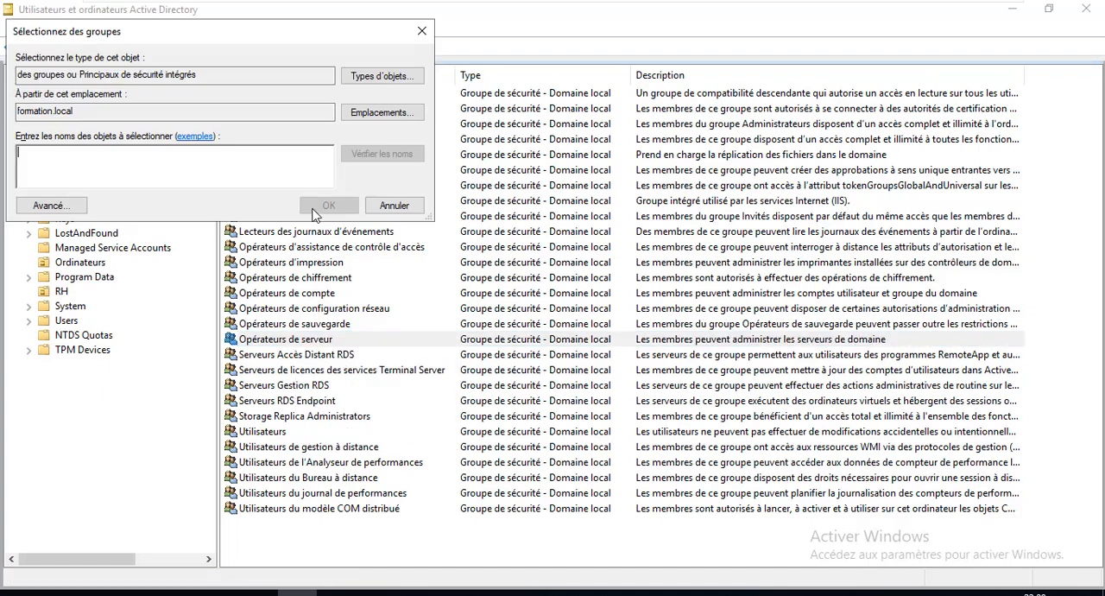
text(su)
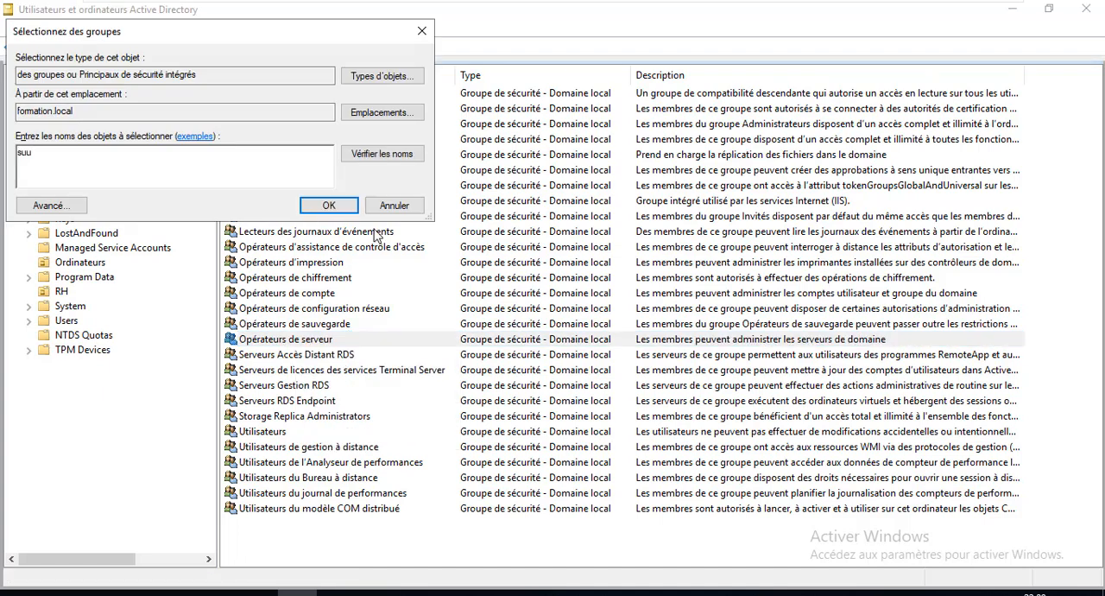
click(375, 153)
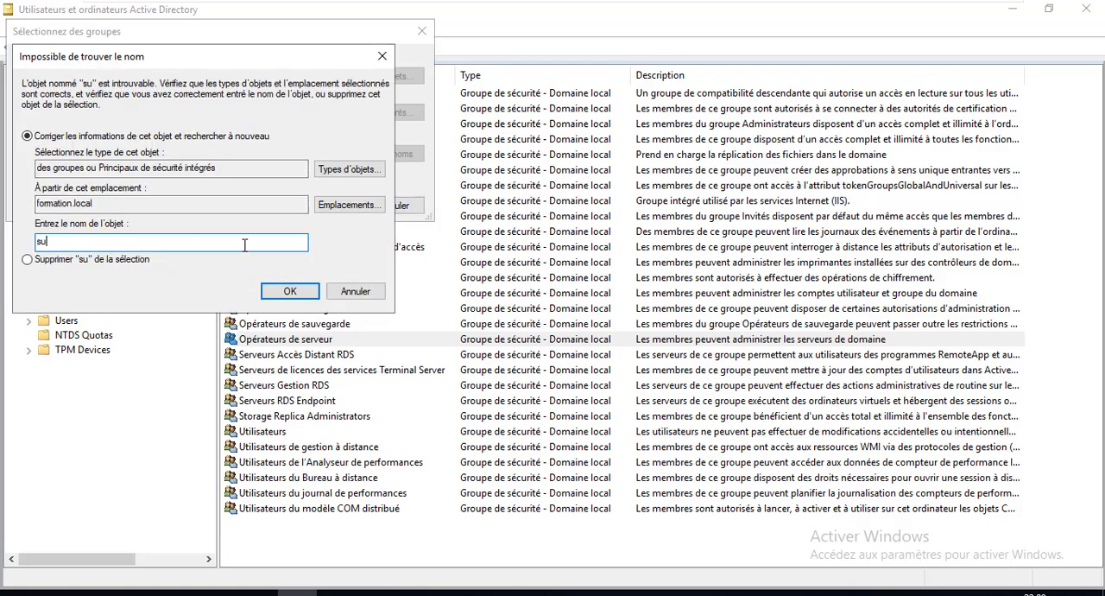
click(354, 300)
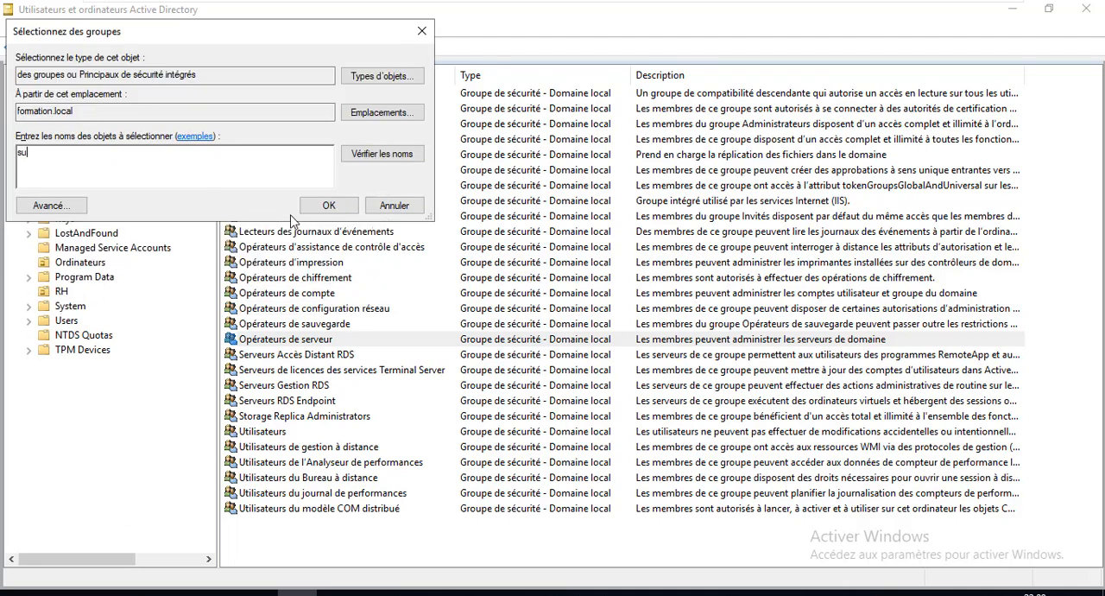
click(378, 210)
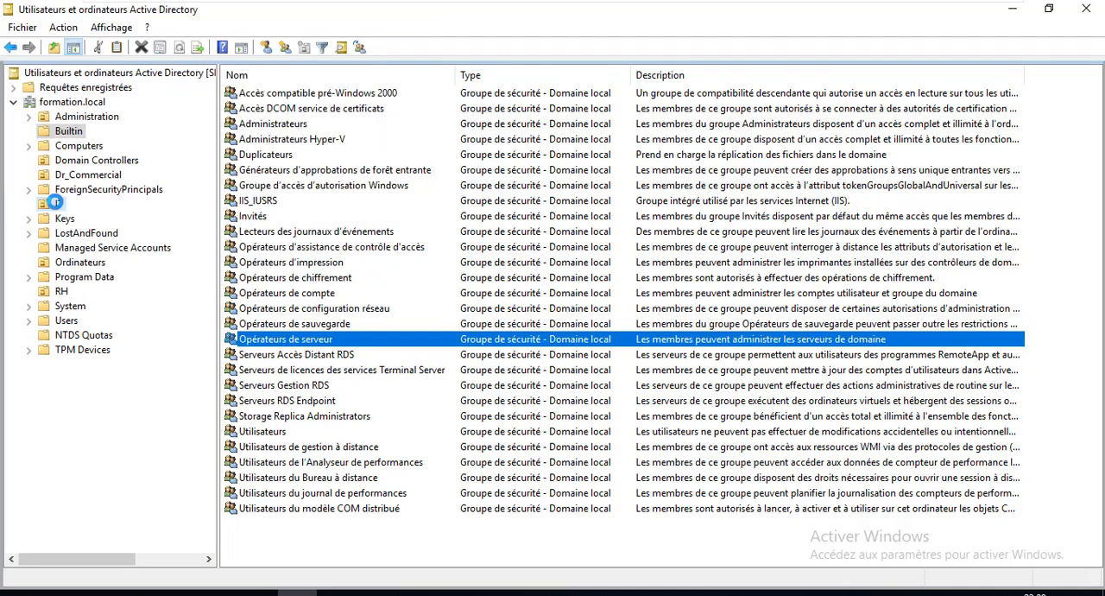
Add the Support IT RH user in the IT organizational unit to the Opérateurs de serveur group
click(57, 203)
right_click(255, 188)
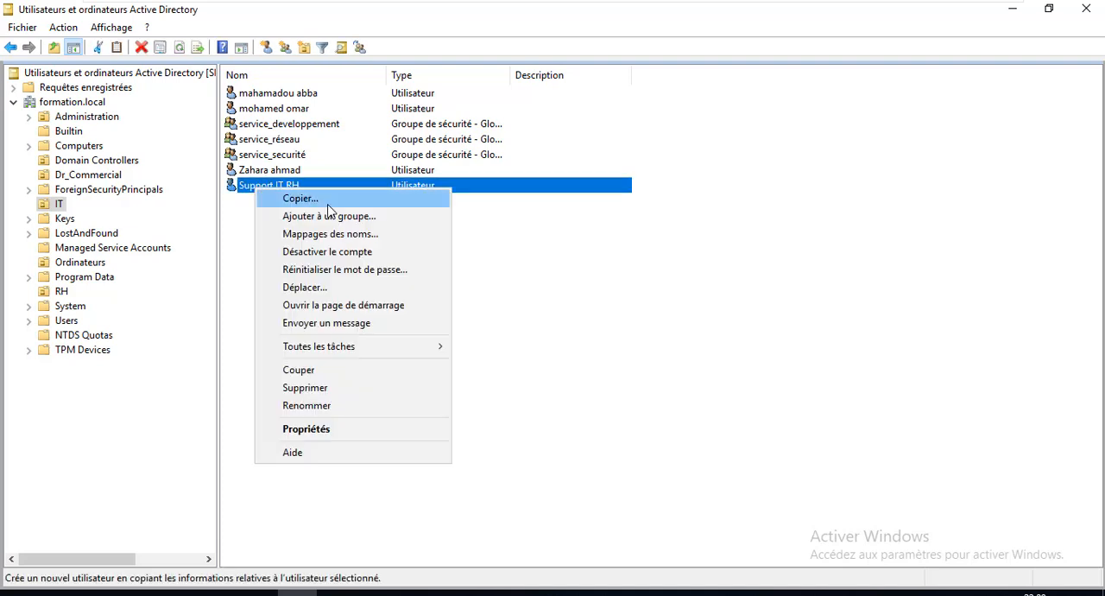
click(332, 216)
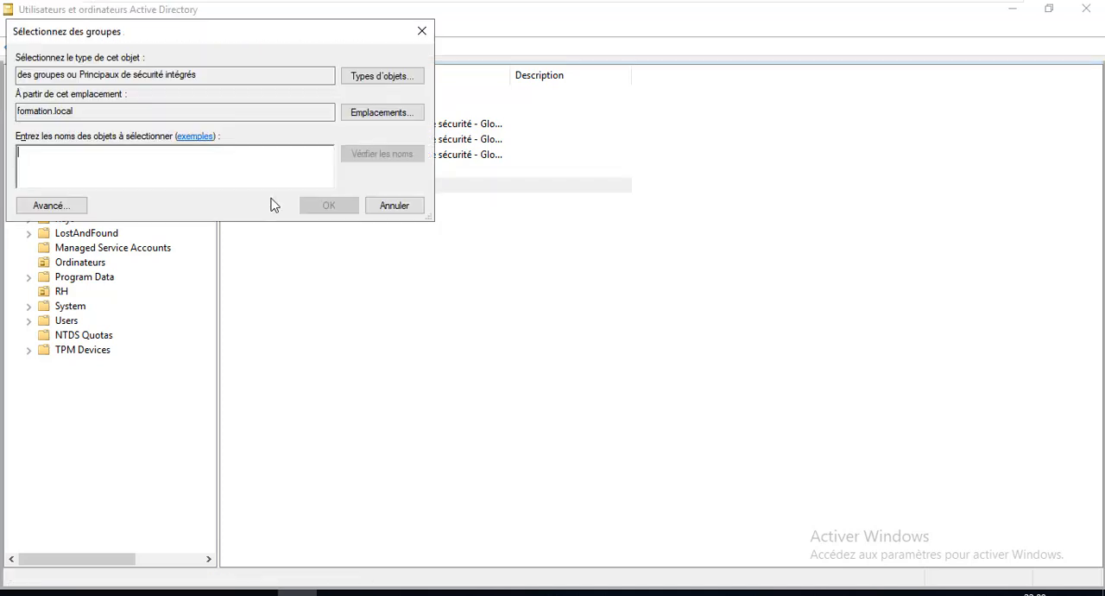
text(op)
key(BackSpace)
key(BackSpace)
text(Op)
click(381, 155)
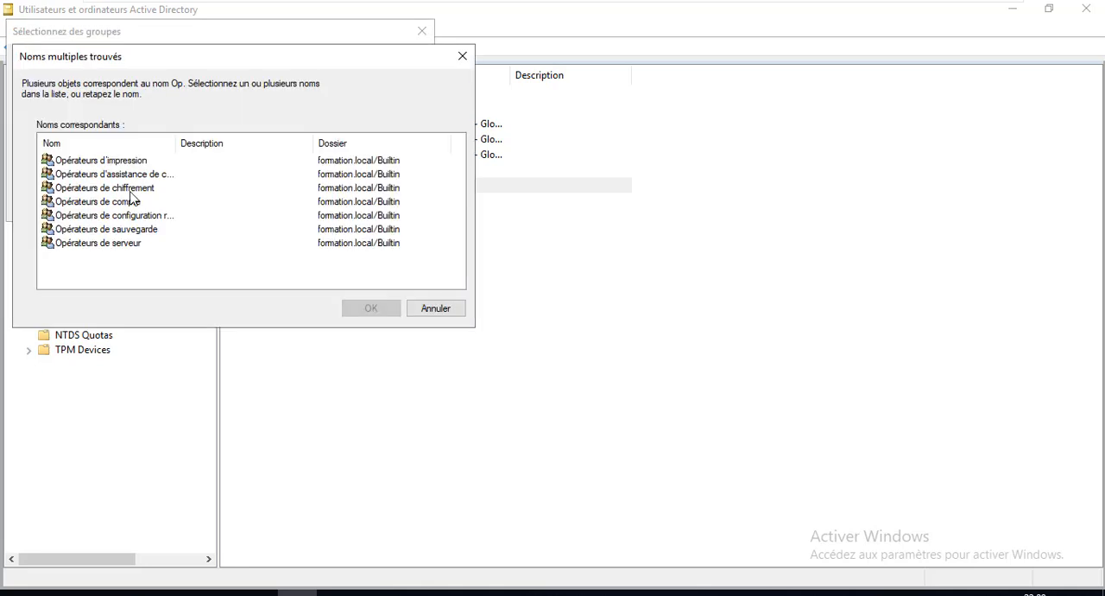
double_click(130, 245)
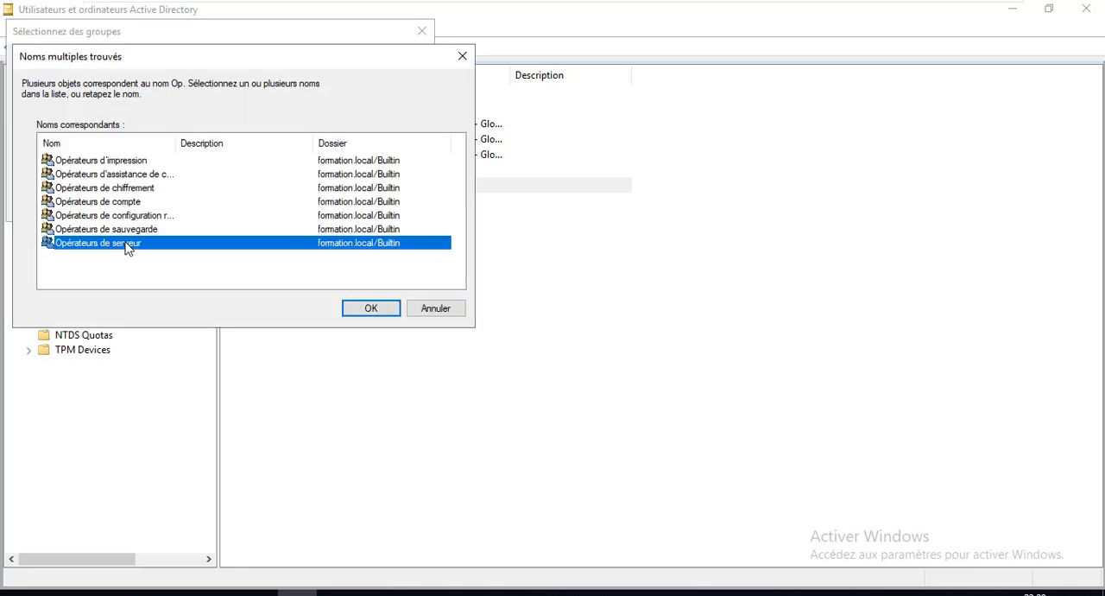
click(329, 207)
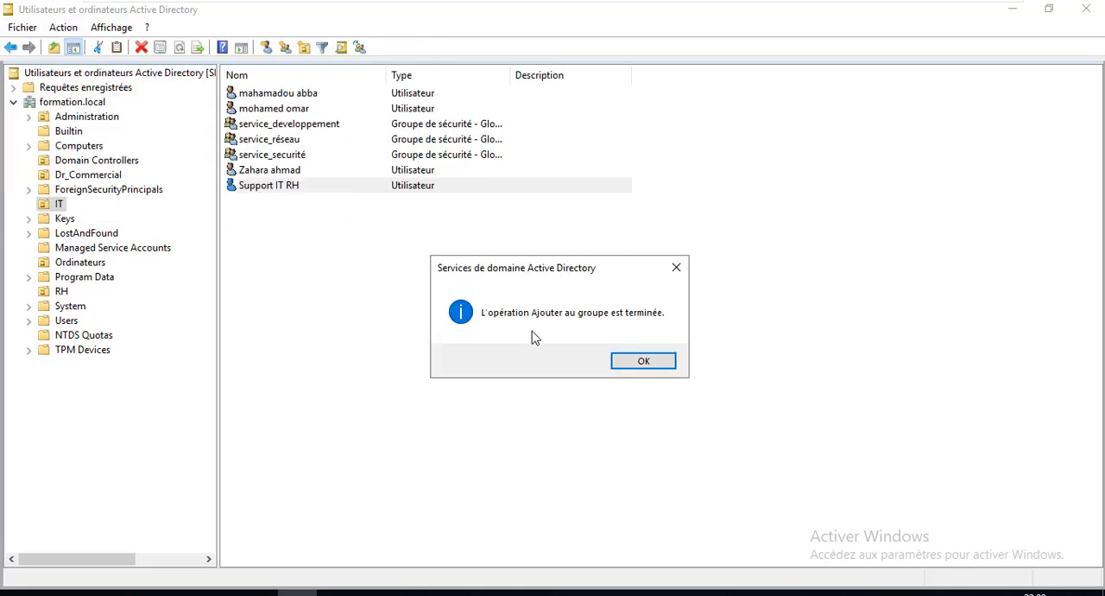
click(653, 369)
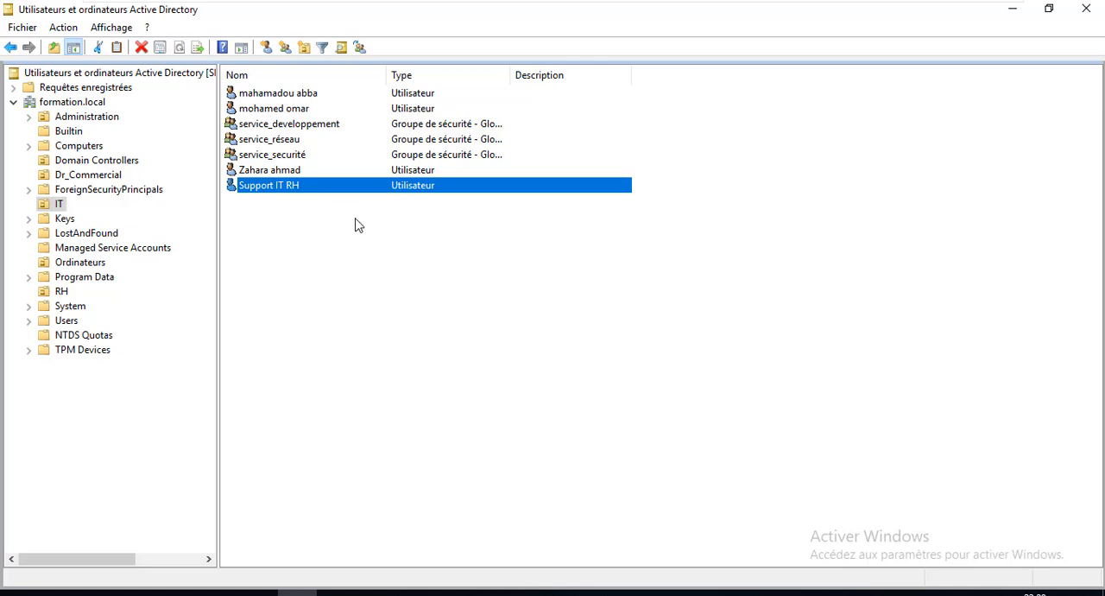
Start delegating control of the RH organizational unit and add Support IT RH as the user receiving control
right_click(54, 293)
click(54, 294)
right_click(53, 292)
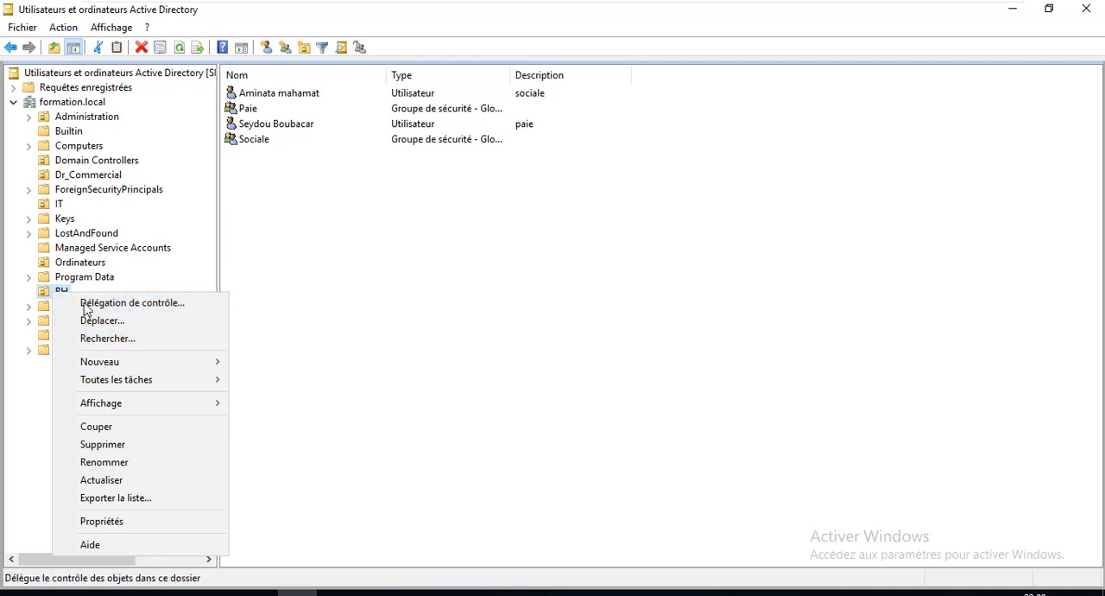
click(43, 300)
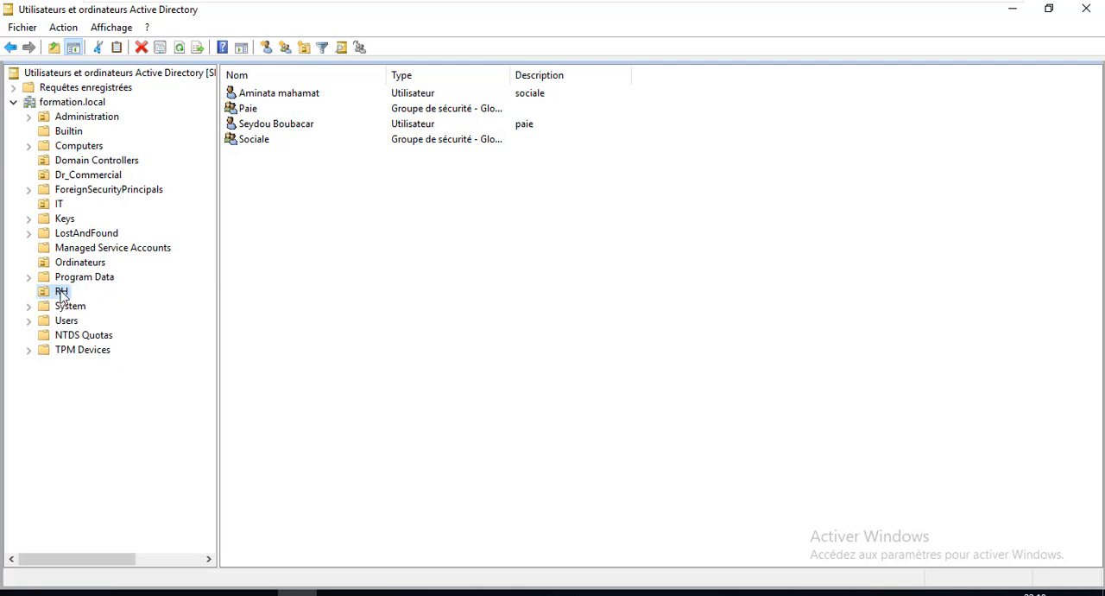
right_click(62, 296)
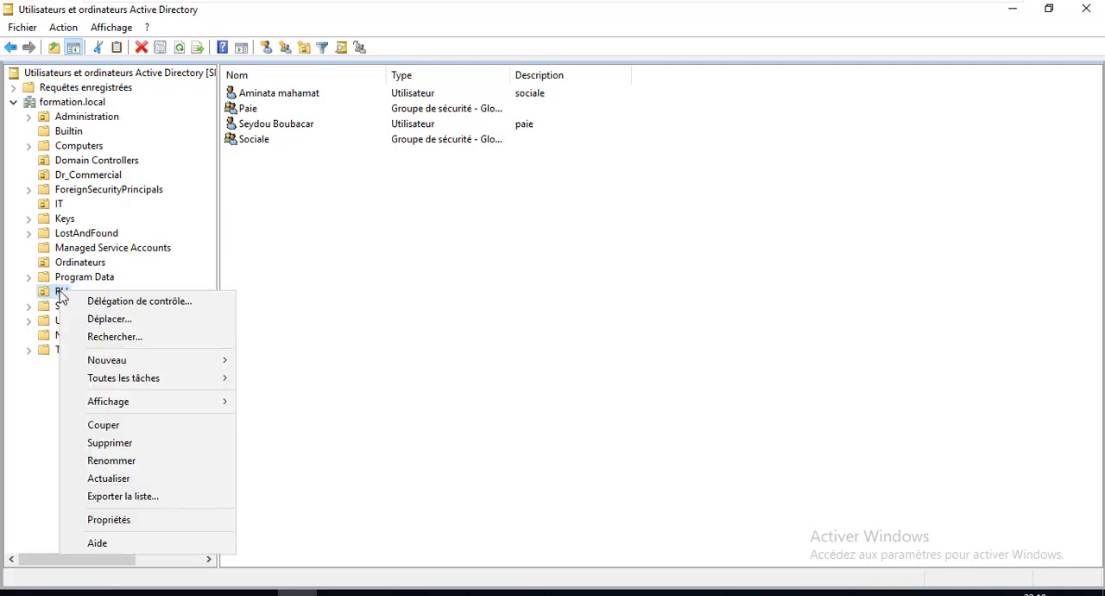
click(115, 304)
click(248, 319)
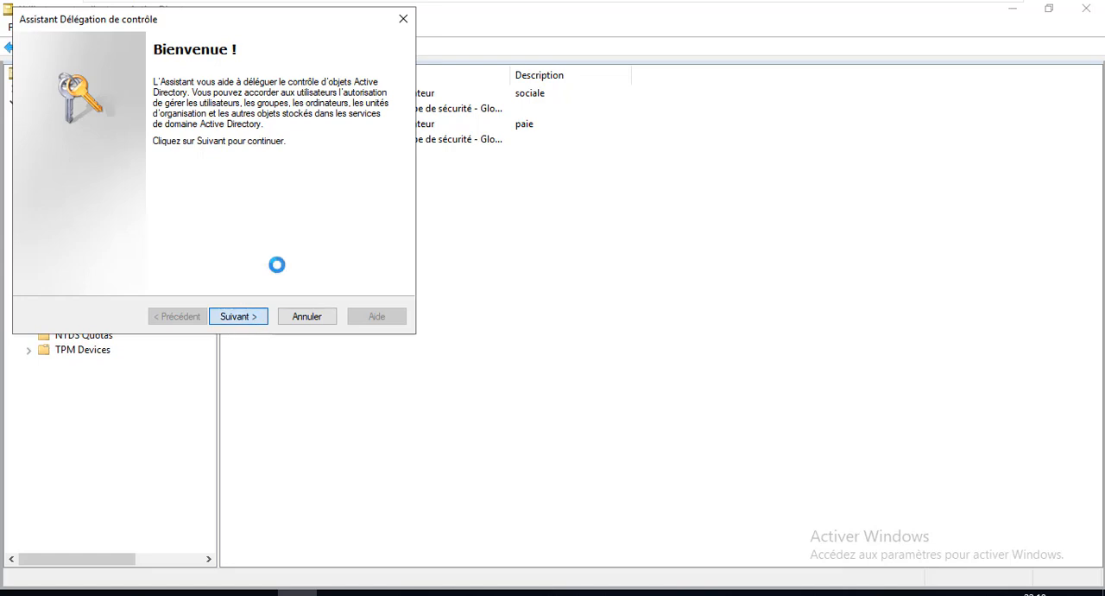
click(298, 232)
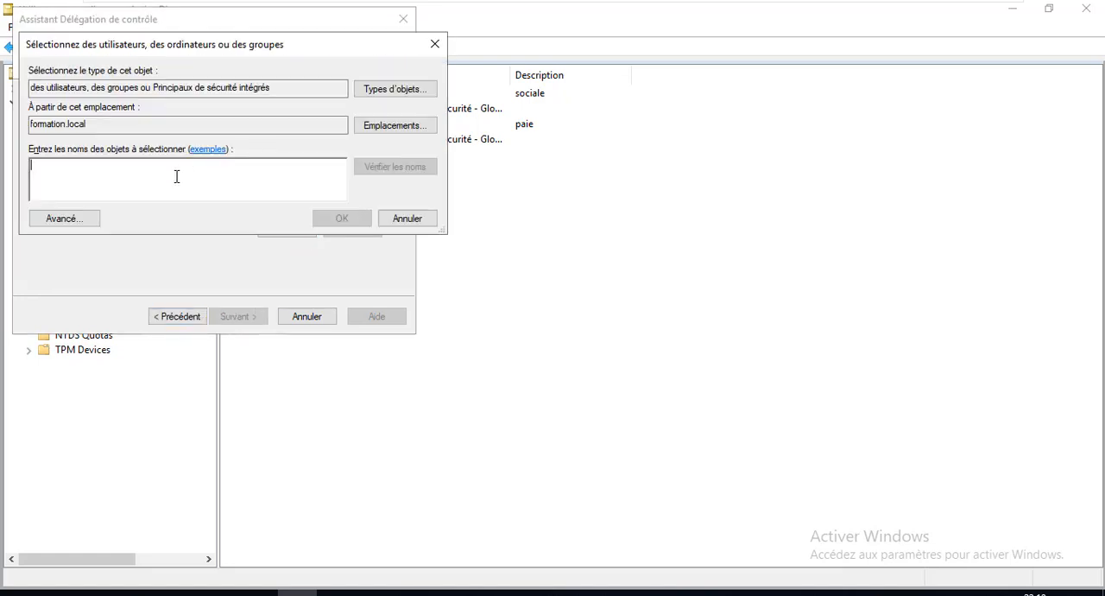
text(Supp)
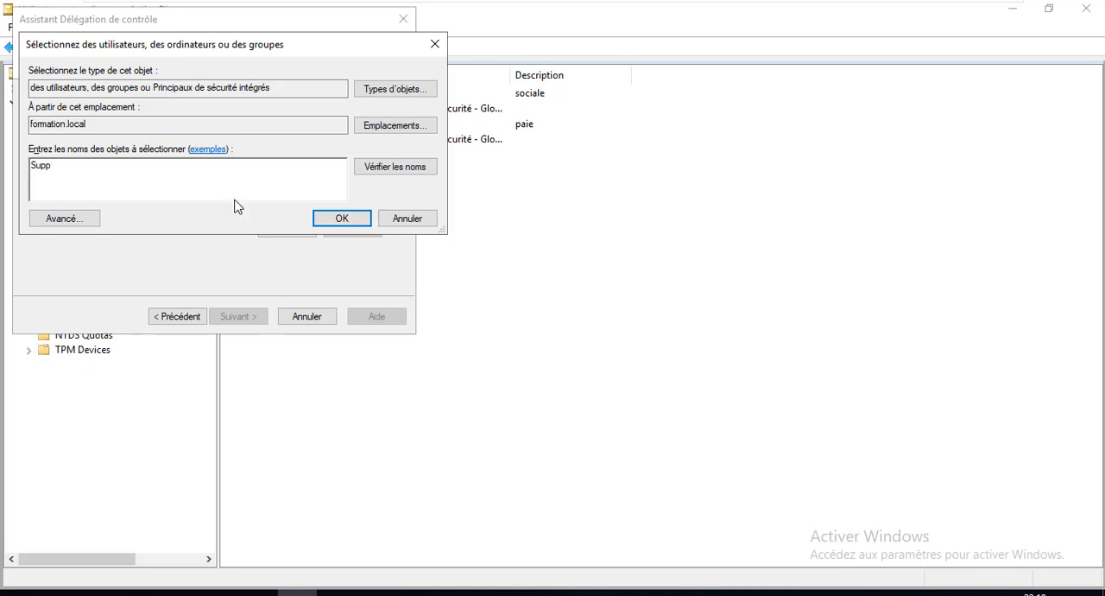
click(418, 166)
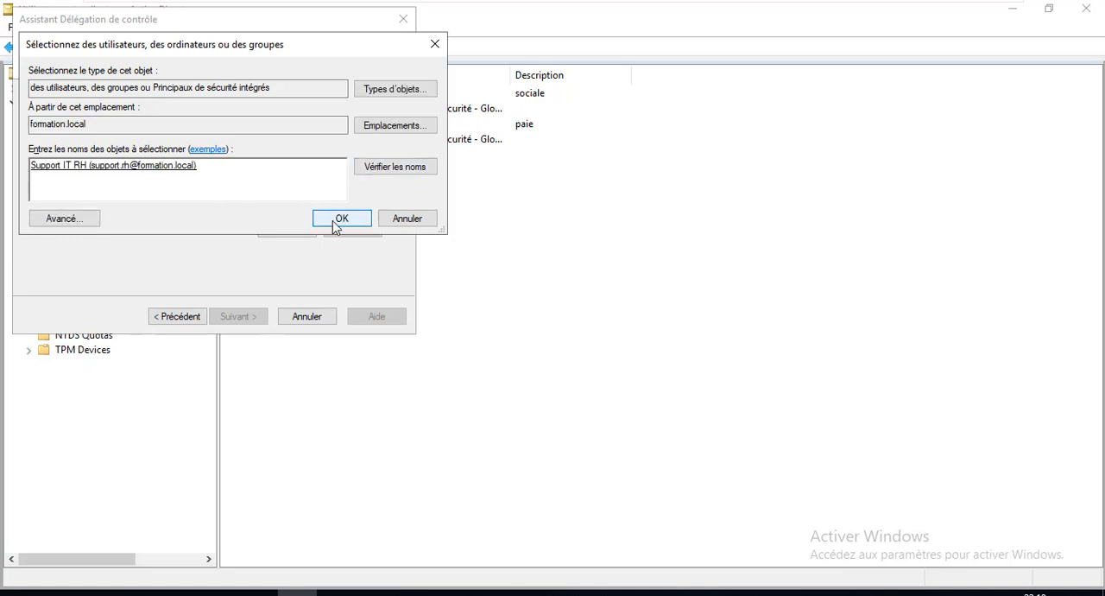
click(336, 225)
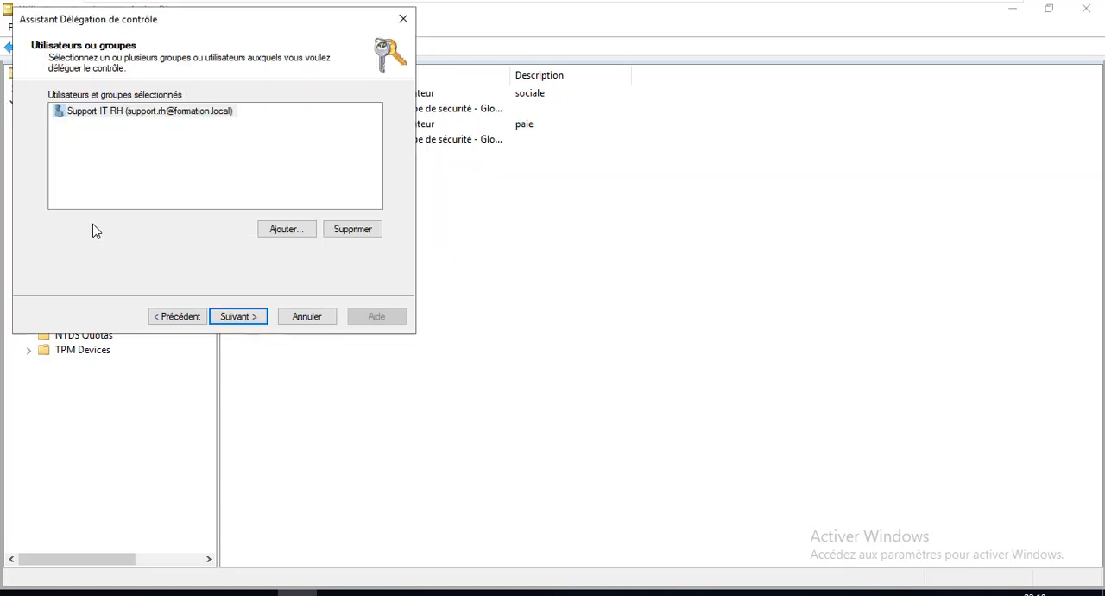
click(238, 316)
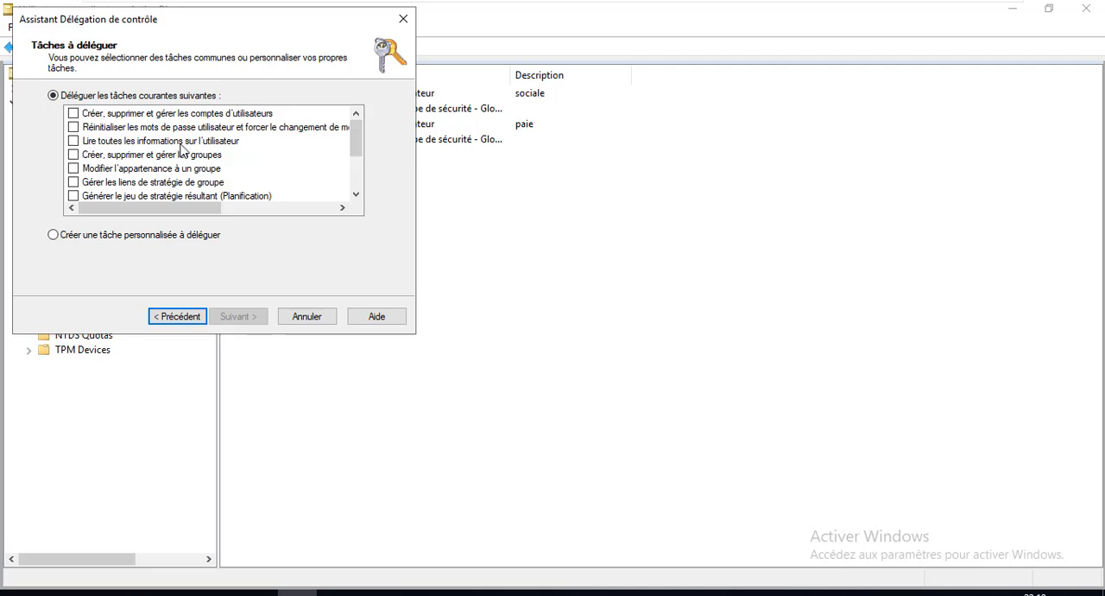
Delegate the tasks of resetting user passwords with forced change and reading all user information, and finish the delegation wizard
click(74, 127)
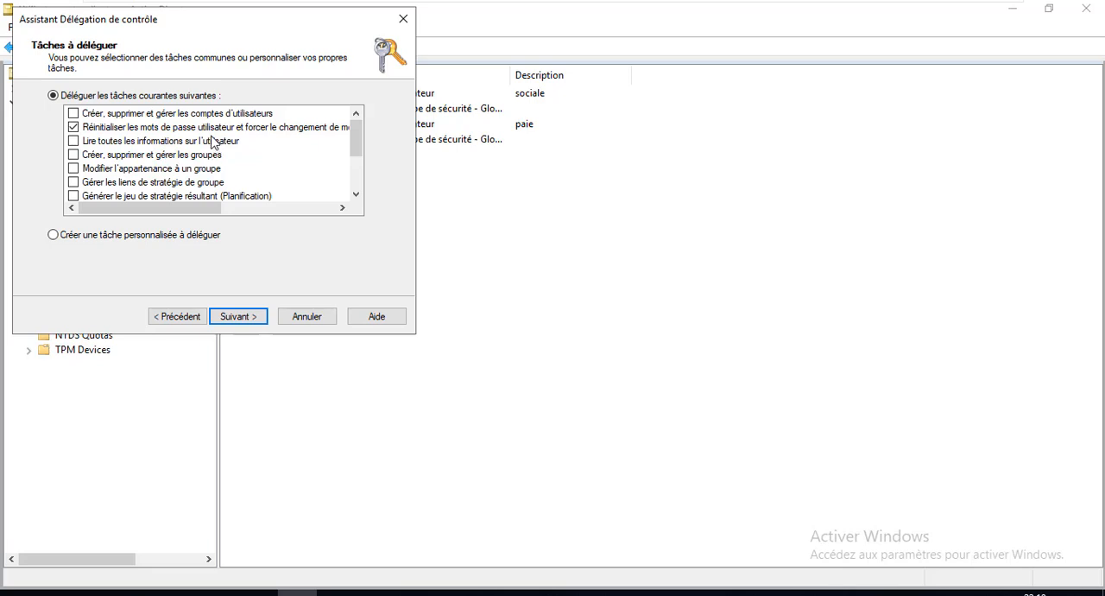
click(74, 141)
scroll(359, 201, down, 2)
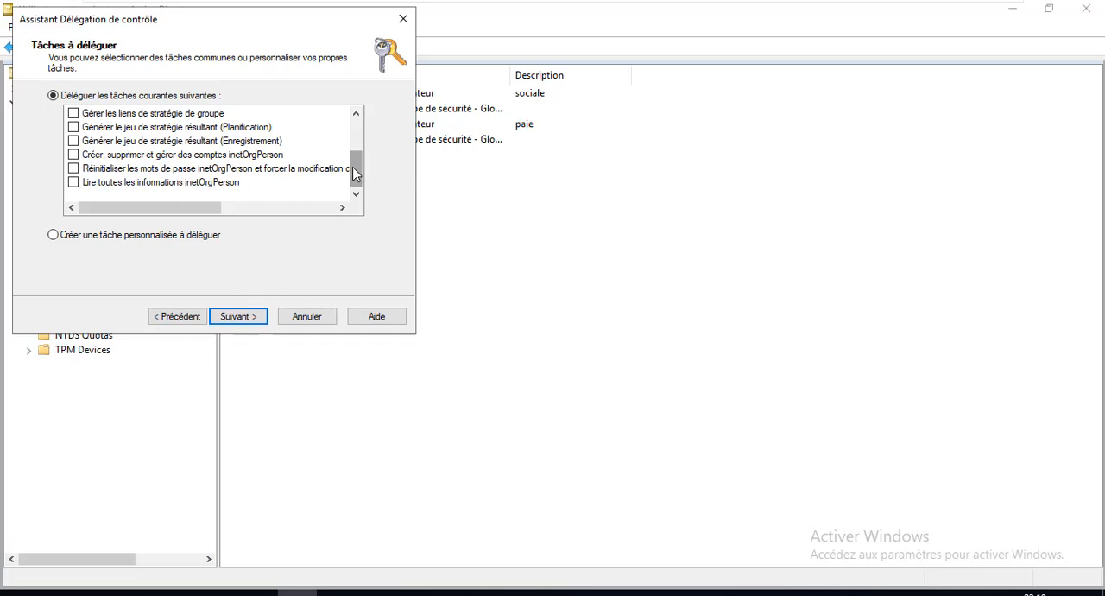
scroll(355, 174, up, 2)
click(204, 140)
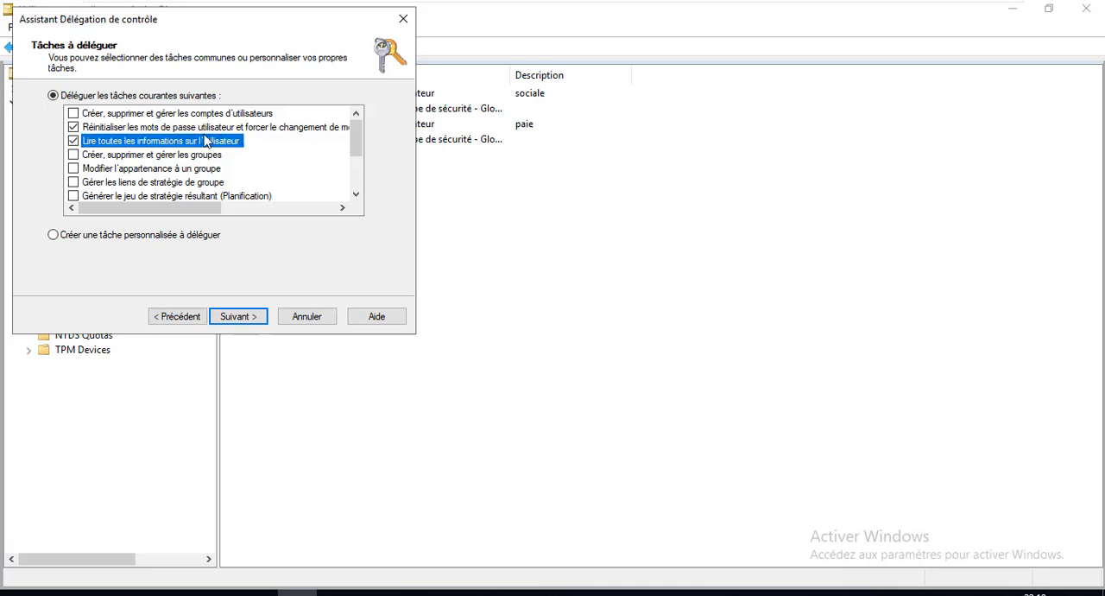
click(206, 132)
click(242, 316)
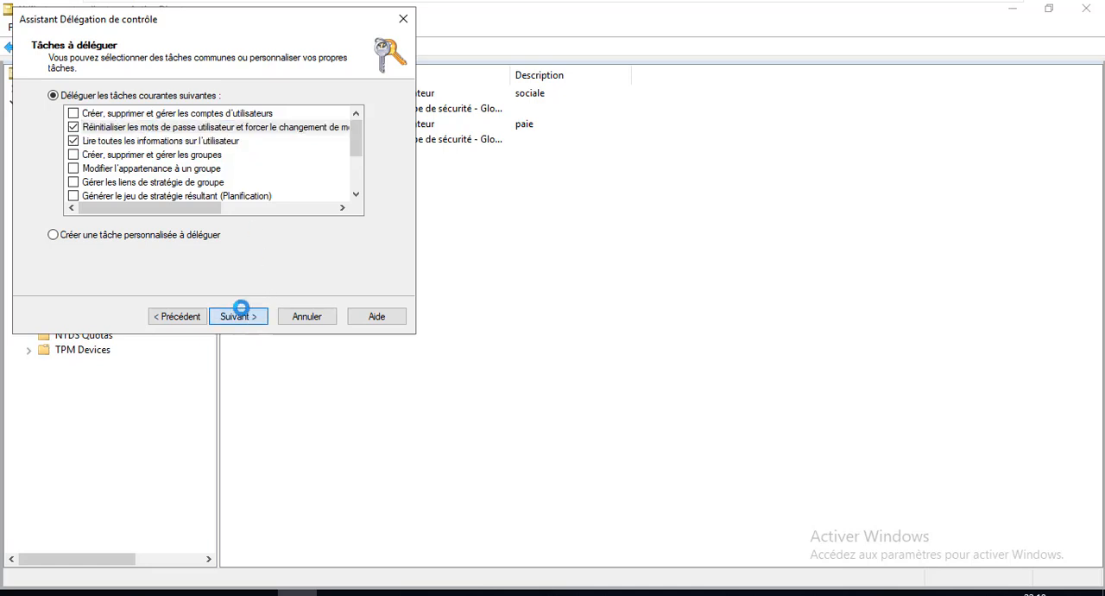
click(252, 321)
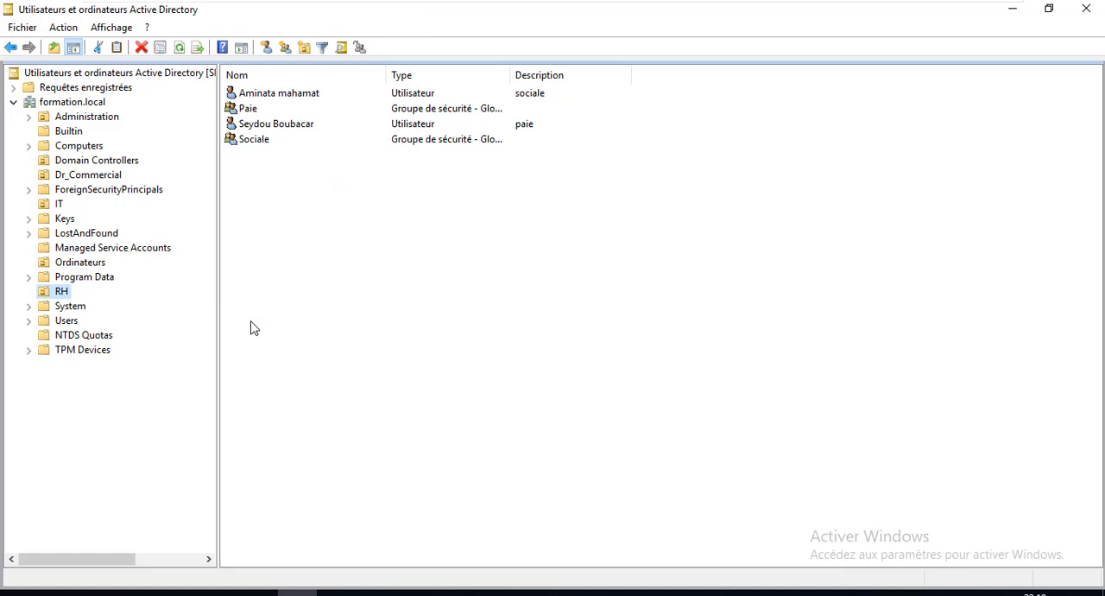
Switch user on the SRV-2019-01 virtual machine and choose to sign in as another user
click(266, 10)
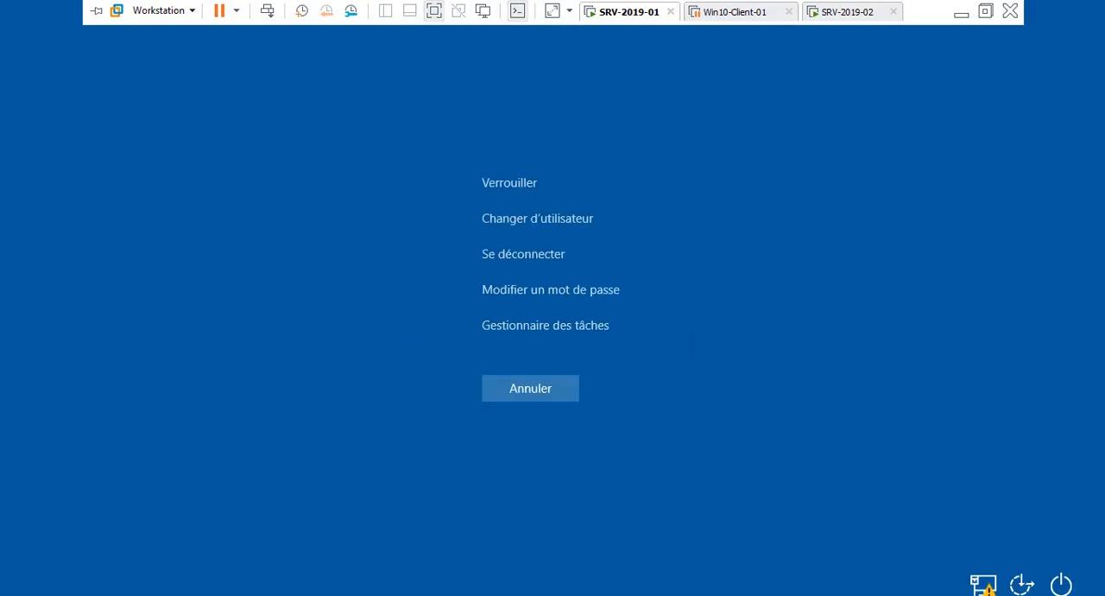
click(544, 221)
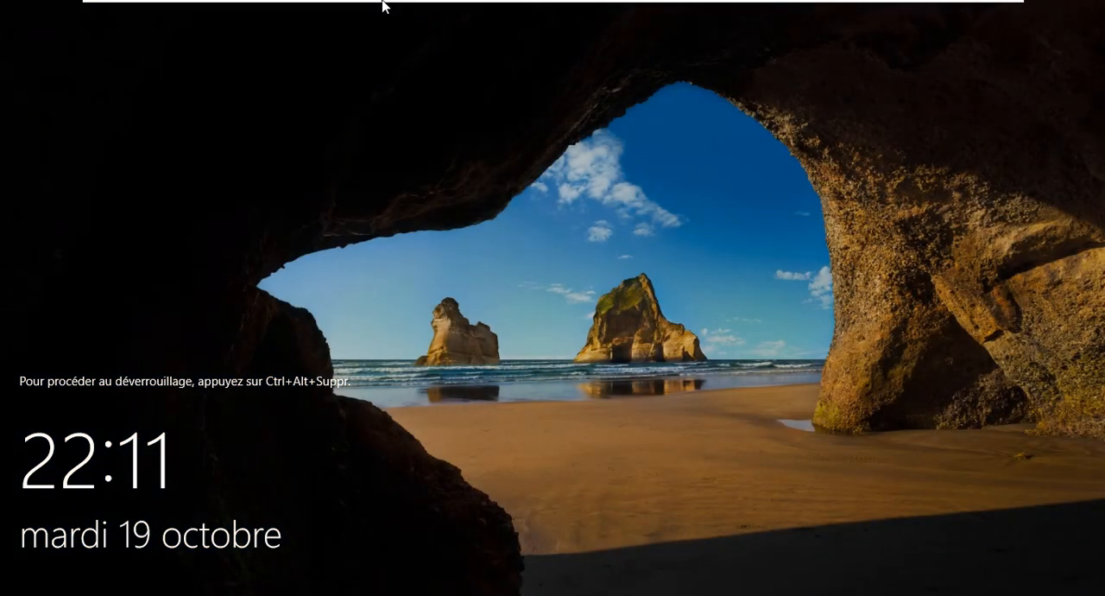
mouse_move(383, 4)
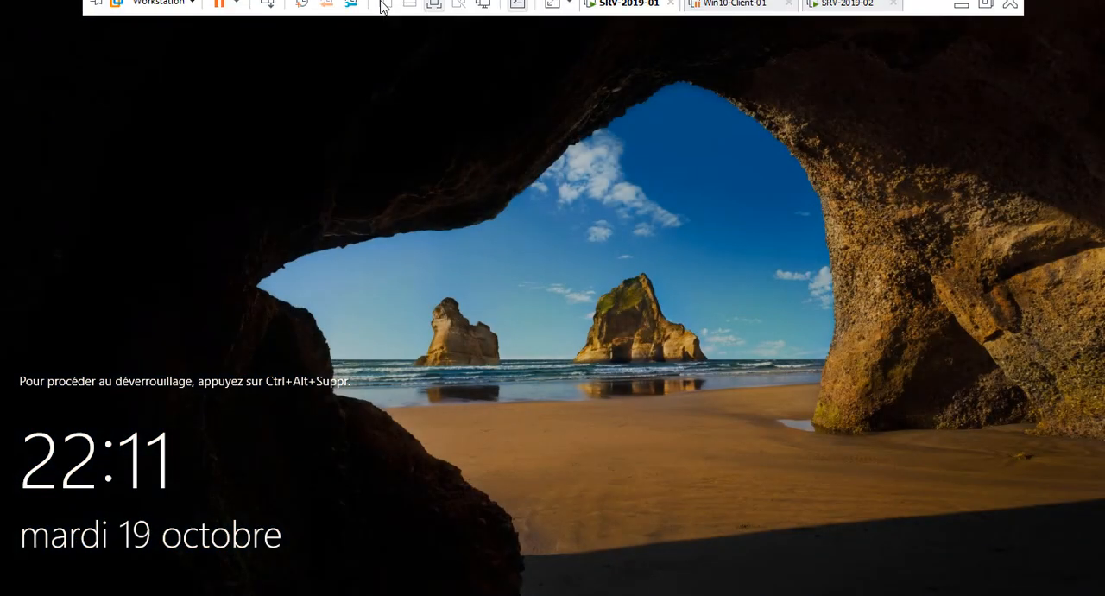
click(267, 11)
click(112, 575)
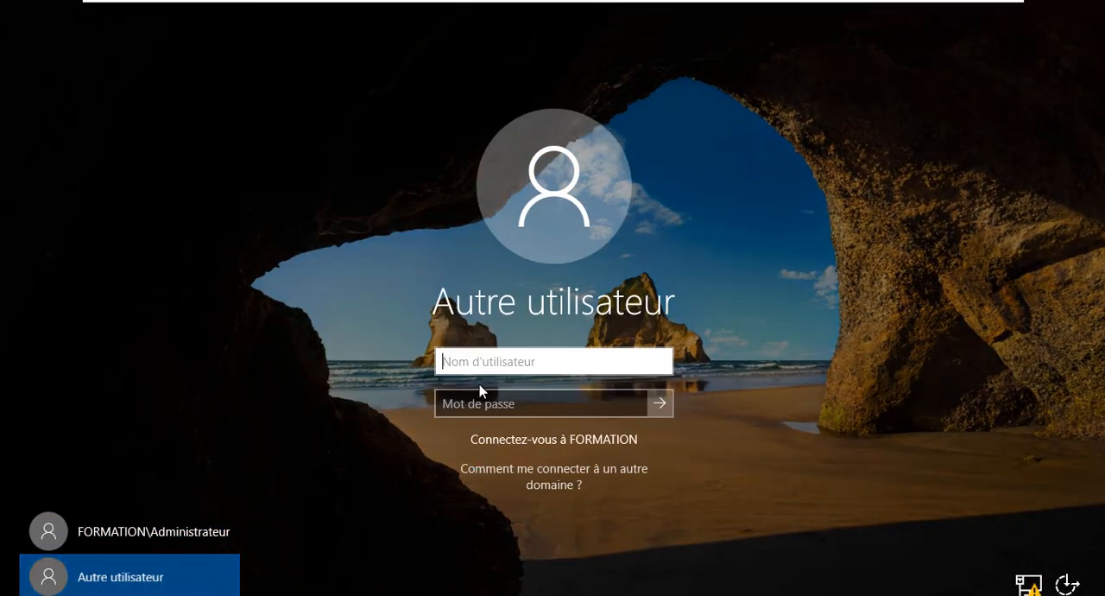
Sign in to the FORMATION domain with user name support.rh and the account password
text(supportrh)
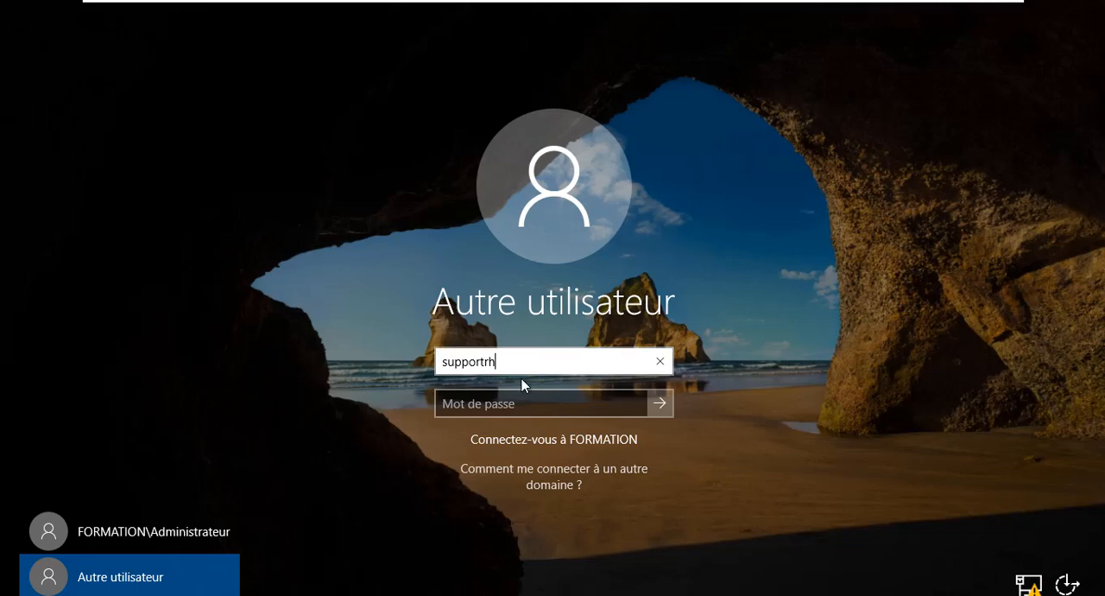
key(BackSpace)
key(BackSpace)
text(.rh)
key(Tab)
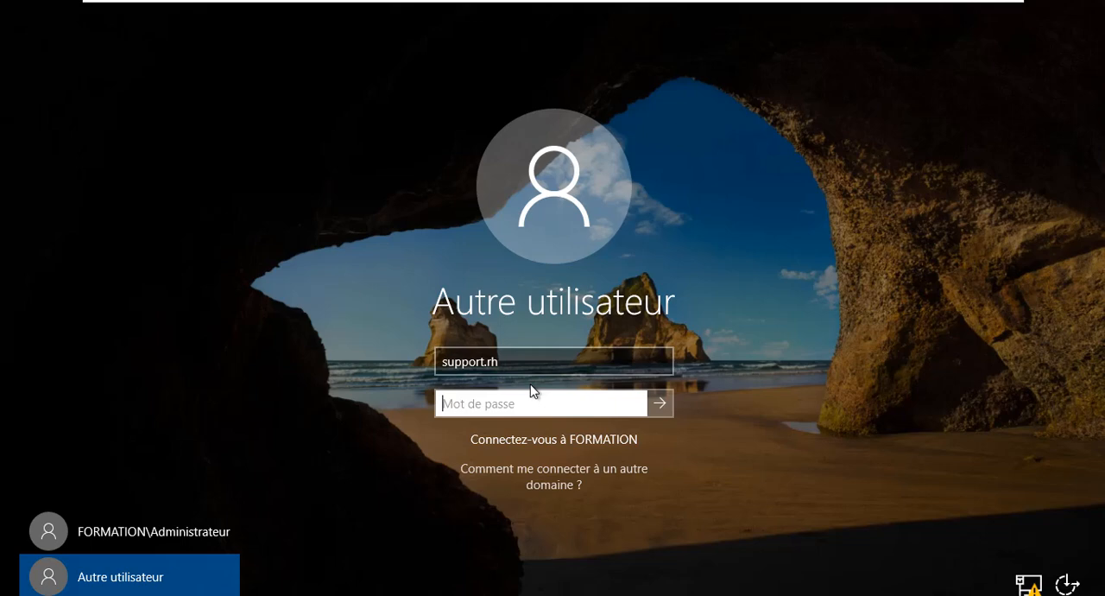
text(•)
key(Return)
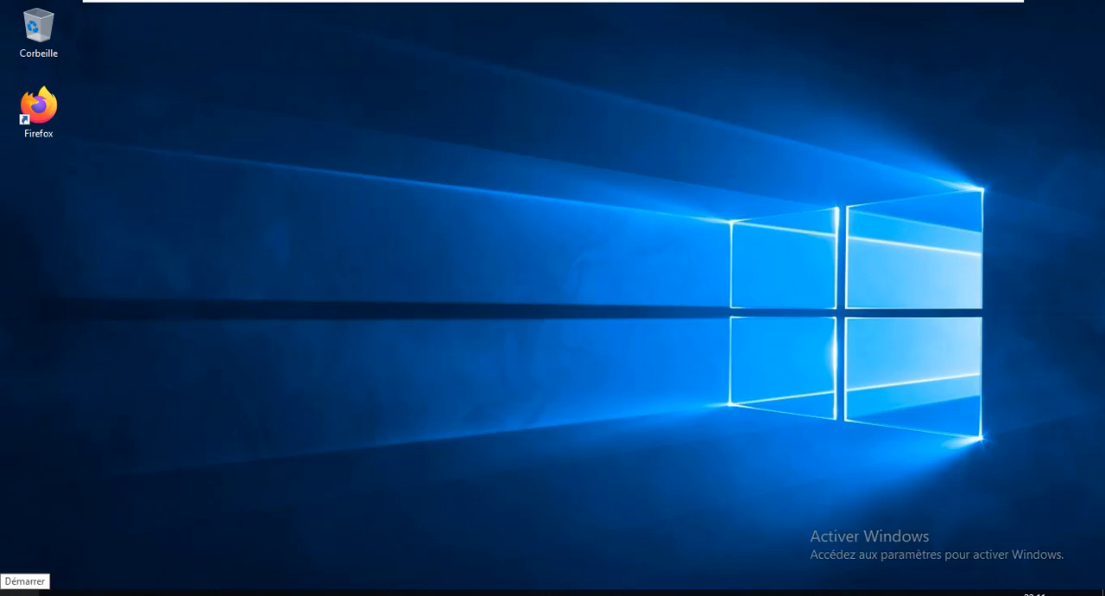
Launch Gestionnaire de serveur and authorize it with user name support.rh and the account password
click(19, 592)
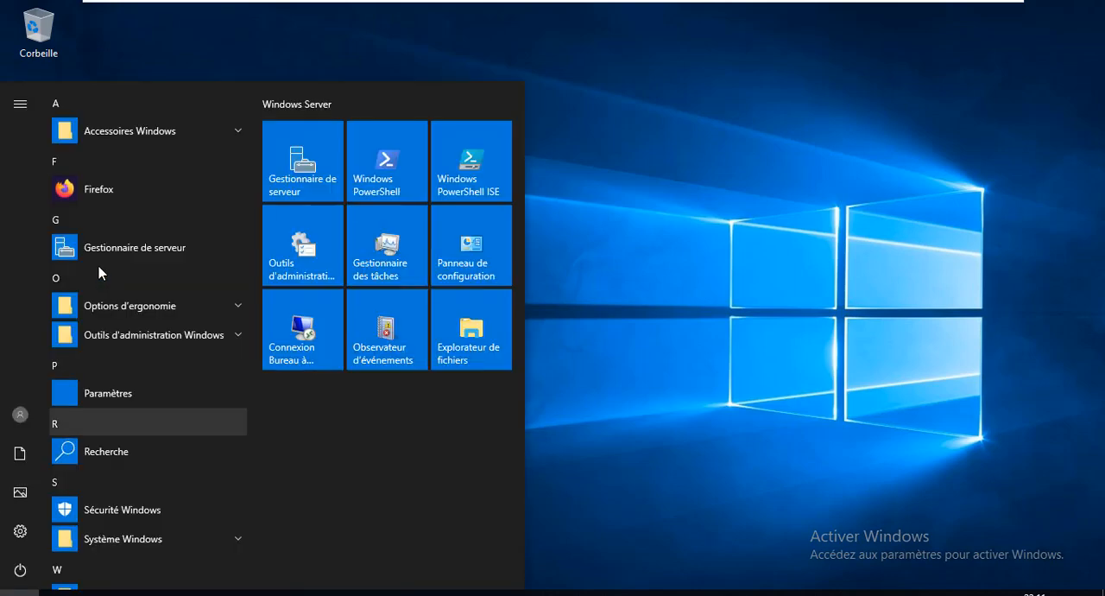
click(302, 160)
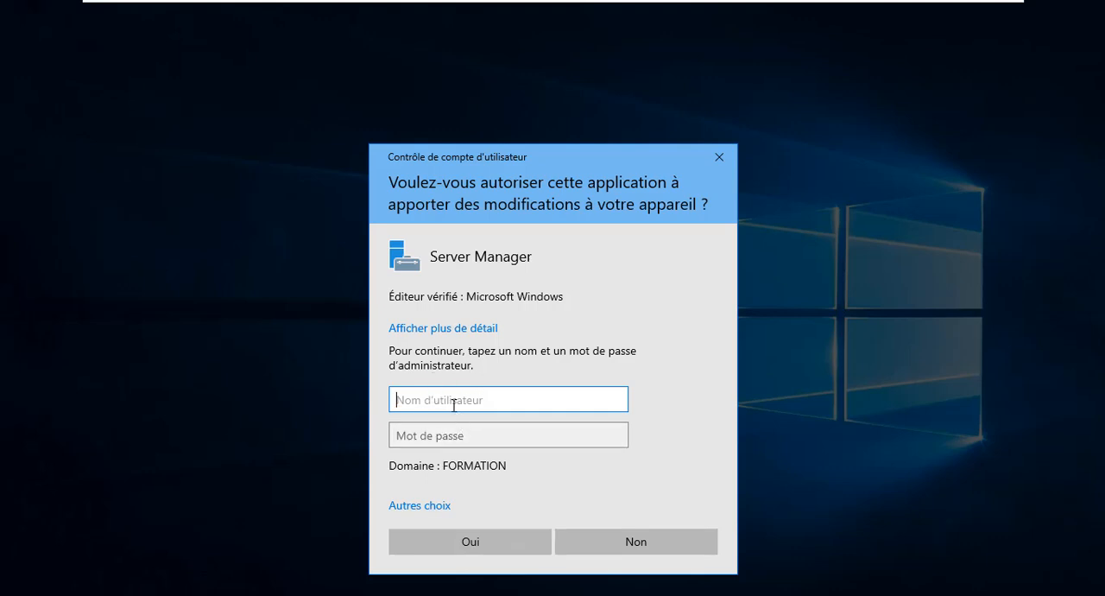
text(support.rh)
key(Tab)
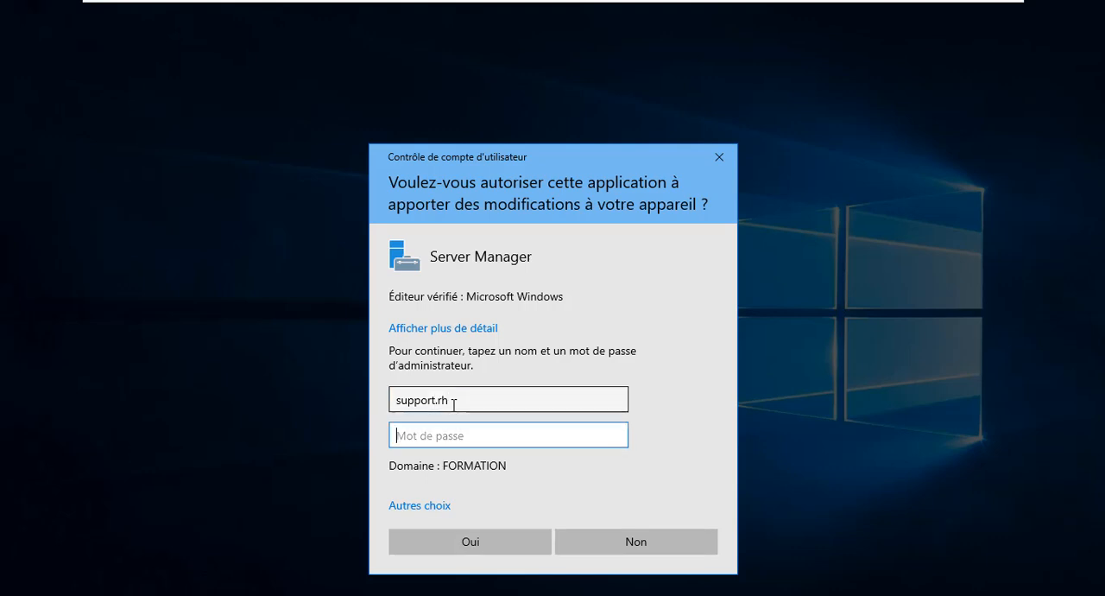
text(••)
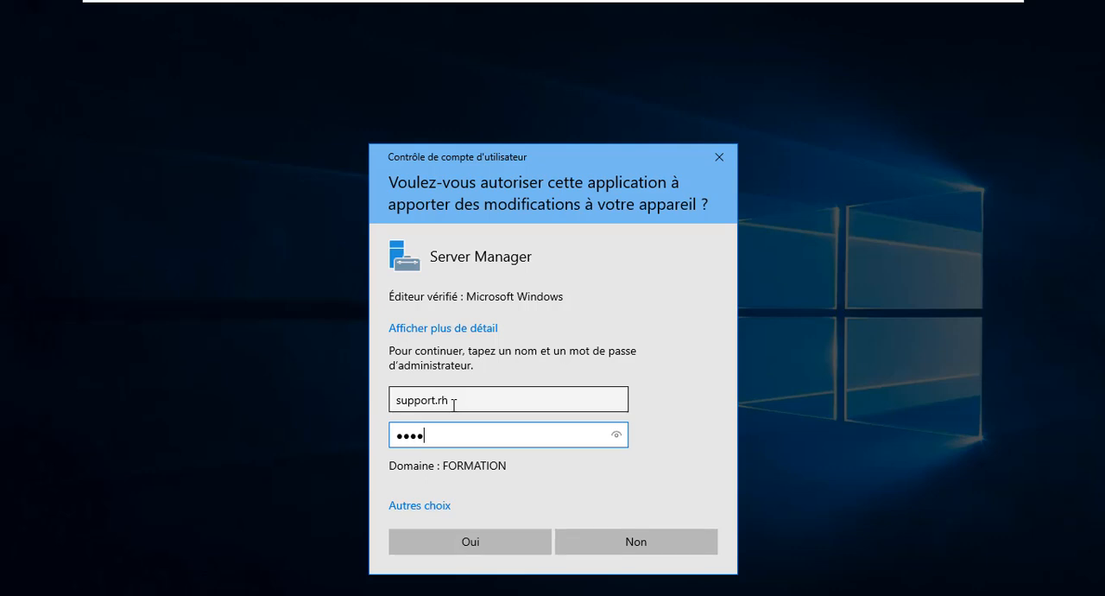
click(467, 542)
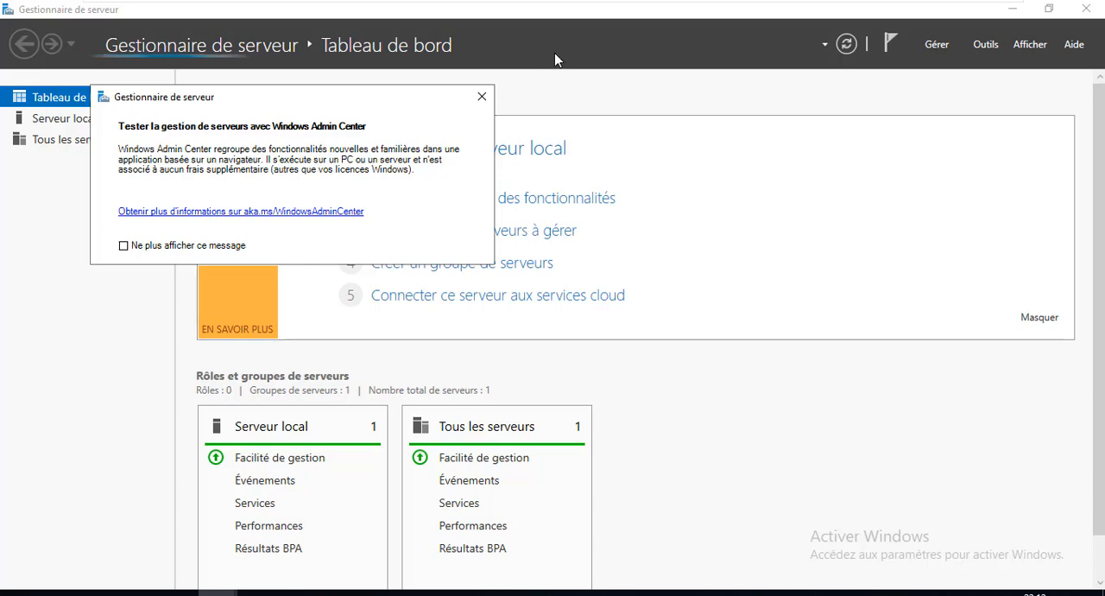
Dismiss the Windows Admin Center notice and open the Utilisateurs et ordinateurs Active Directory console
click(481, 96)
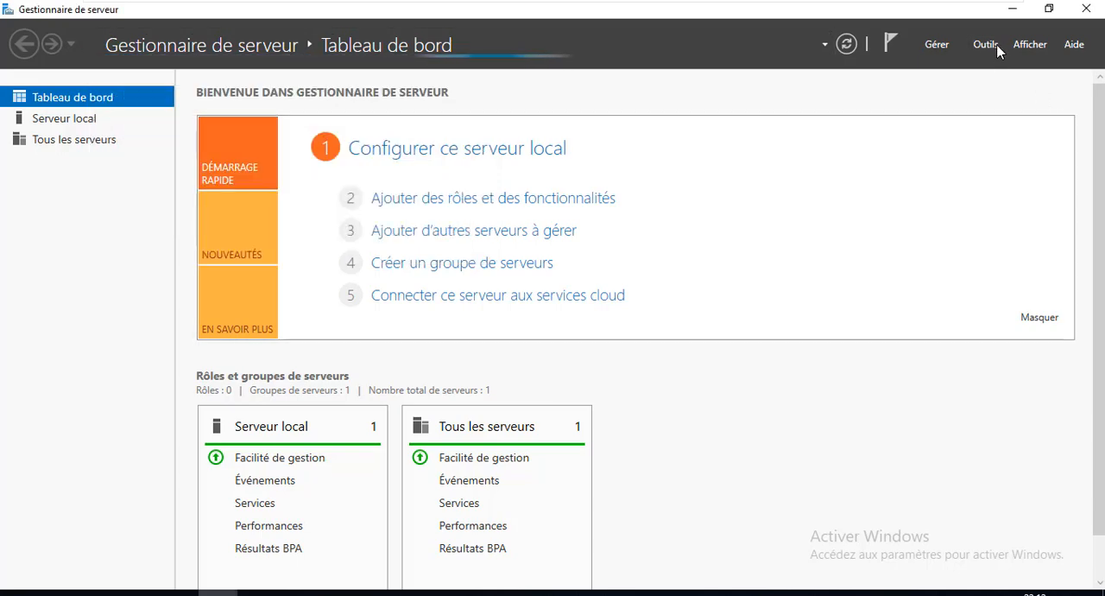
click(985, 44)
scroll(919, 501, down, 2)
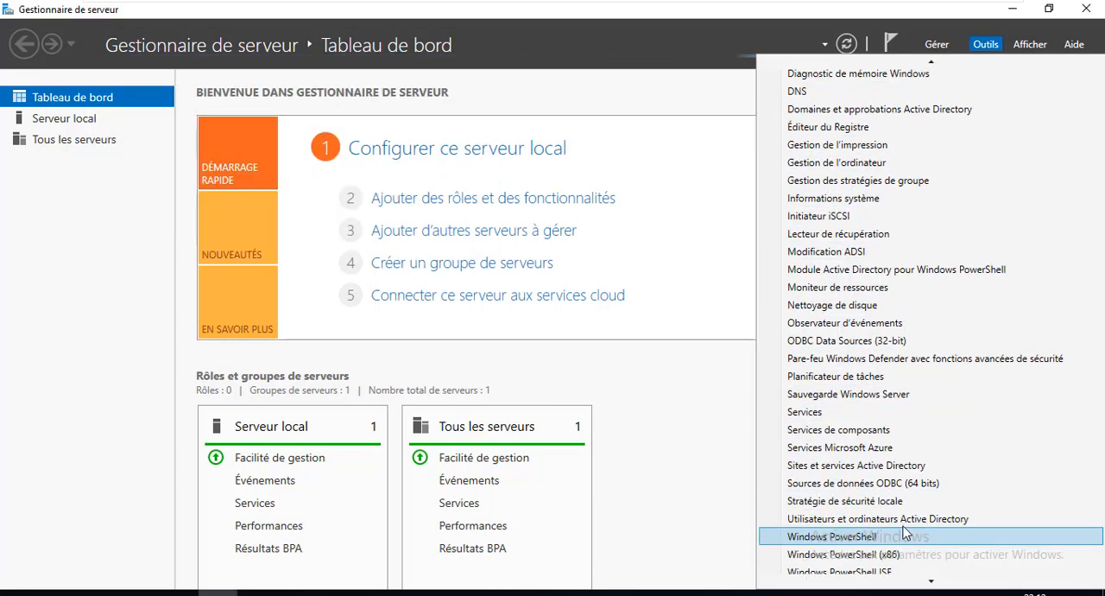
click(905, 519)
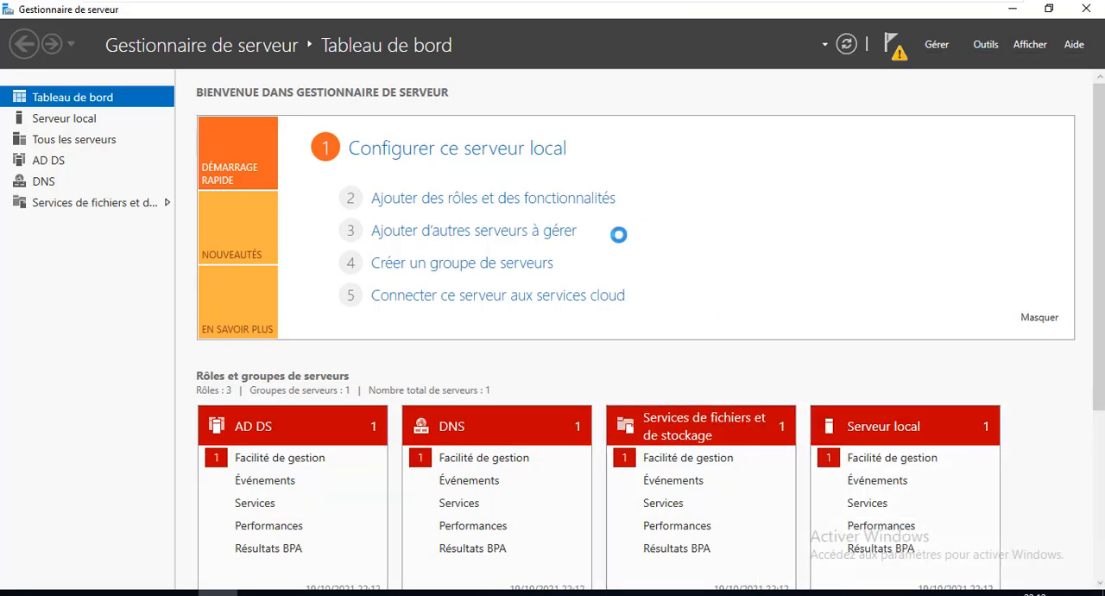
click(631, 83)
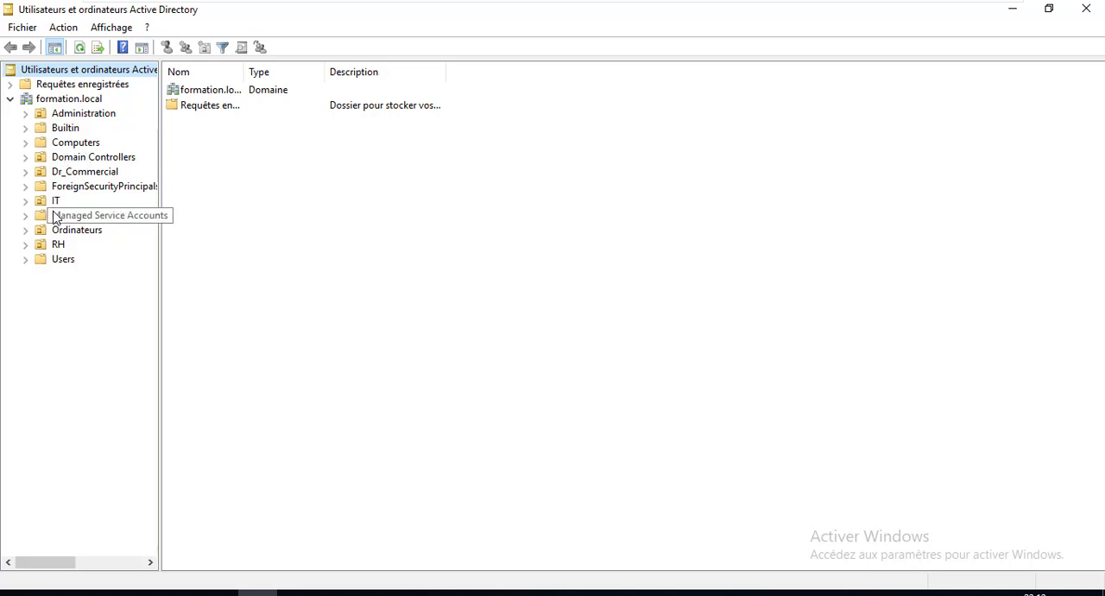
In the RH organizational unit, reset the password of the user described as sociale, entering and confirming the new password
click(55, 245)
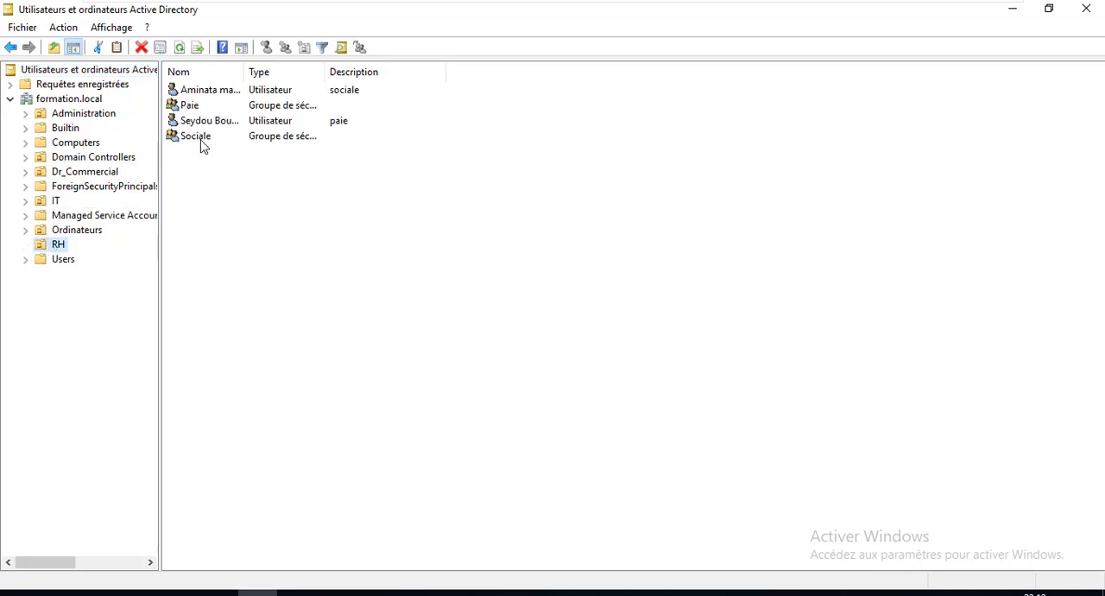
right_click(205, 96)
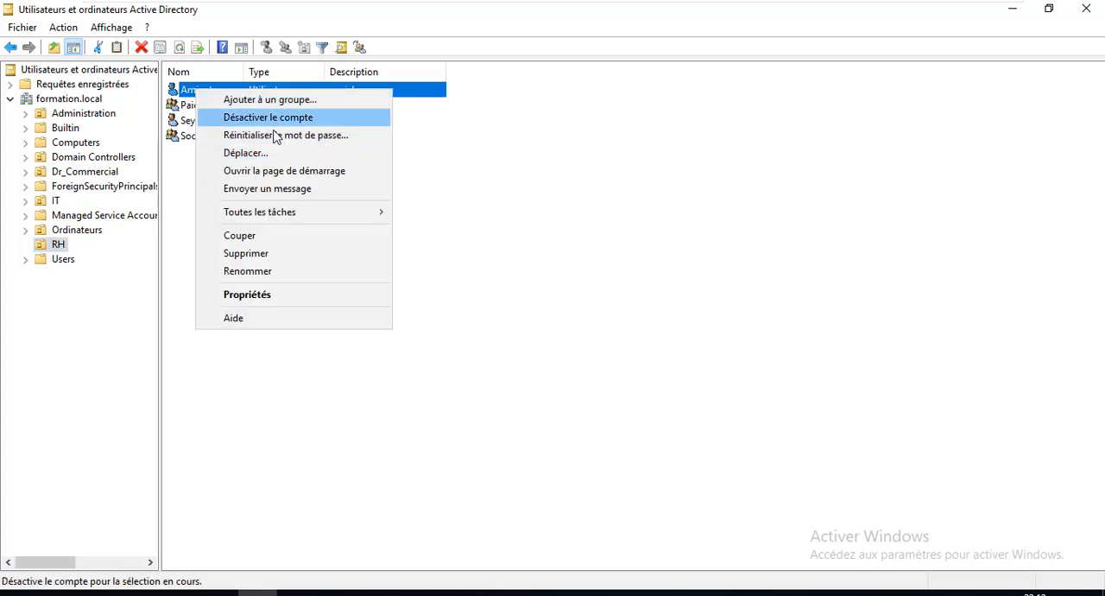
click(302, 136)
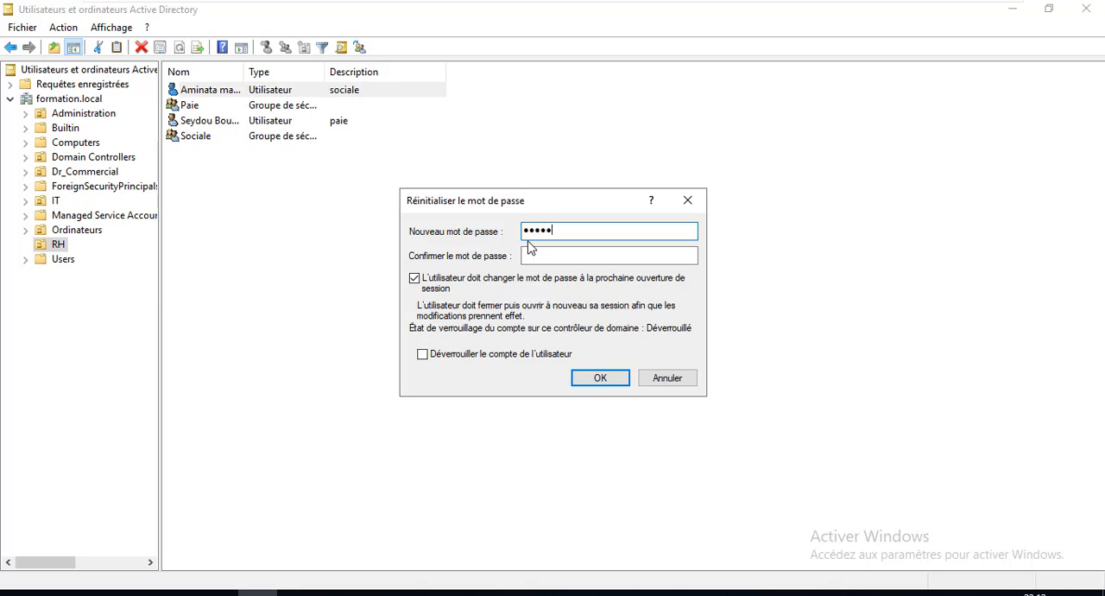
key(Tab)
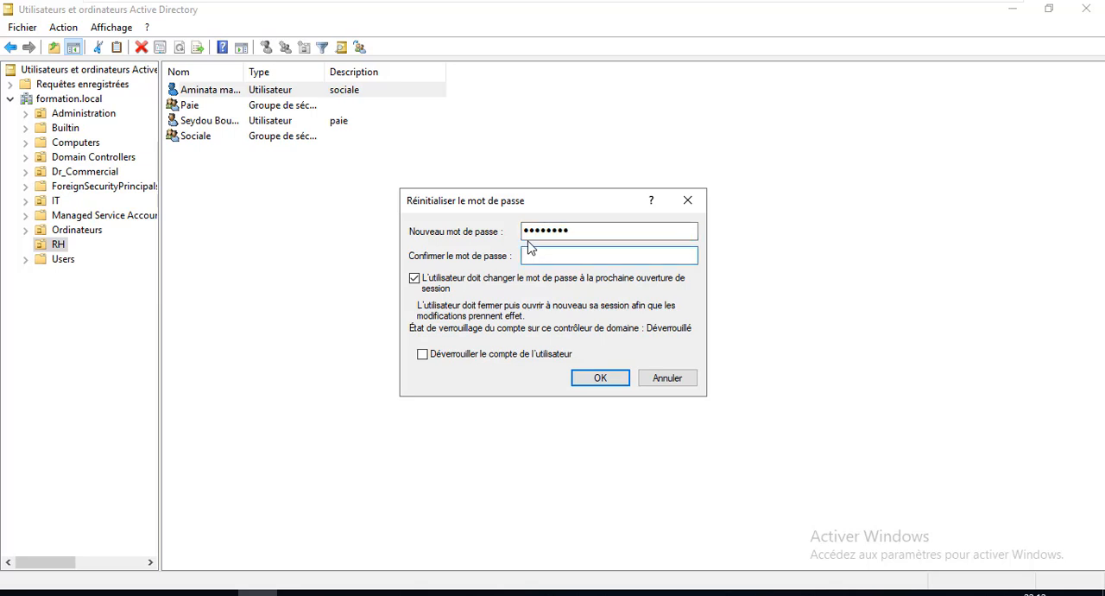
text(••••••••••)
key(Return)
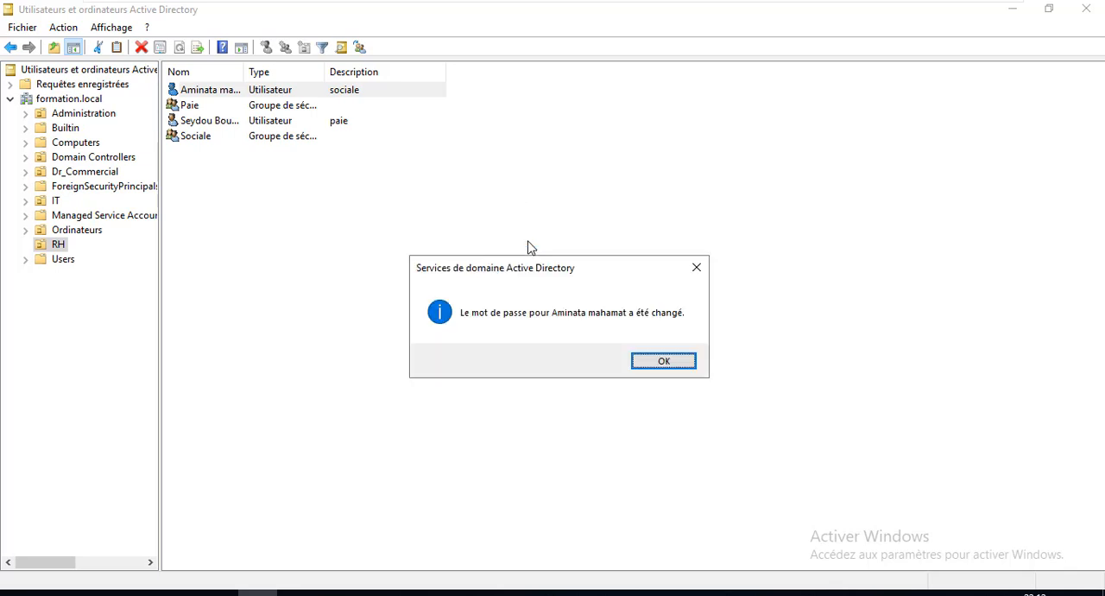
click(655, 361)
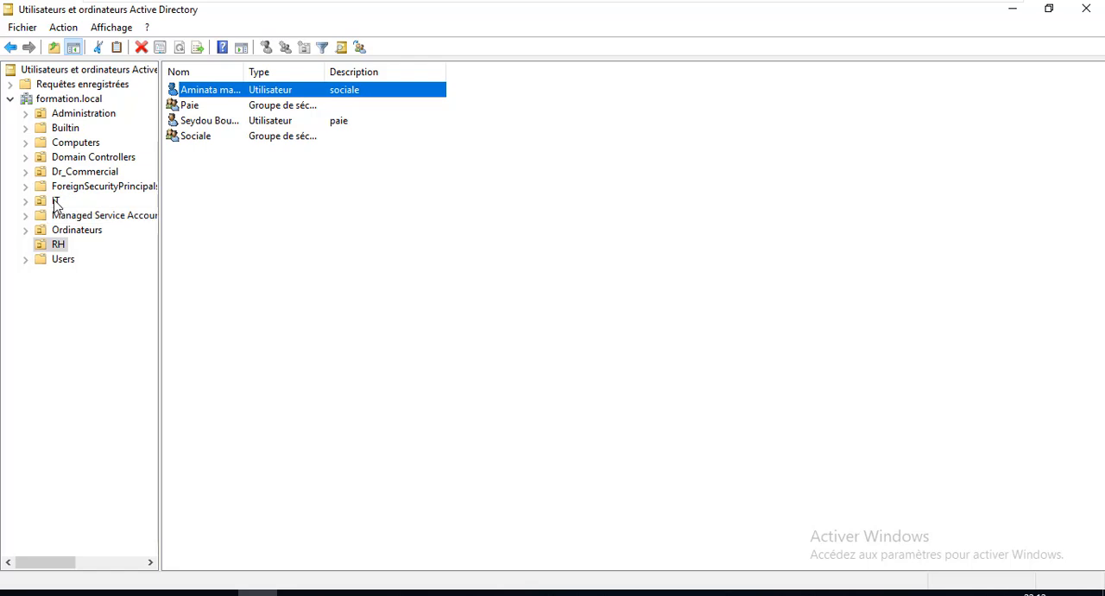
Try to delete the user described as paie from the RH organizational unit
click(208, 124)
right_click(207, 125)
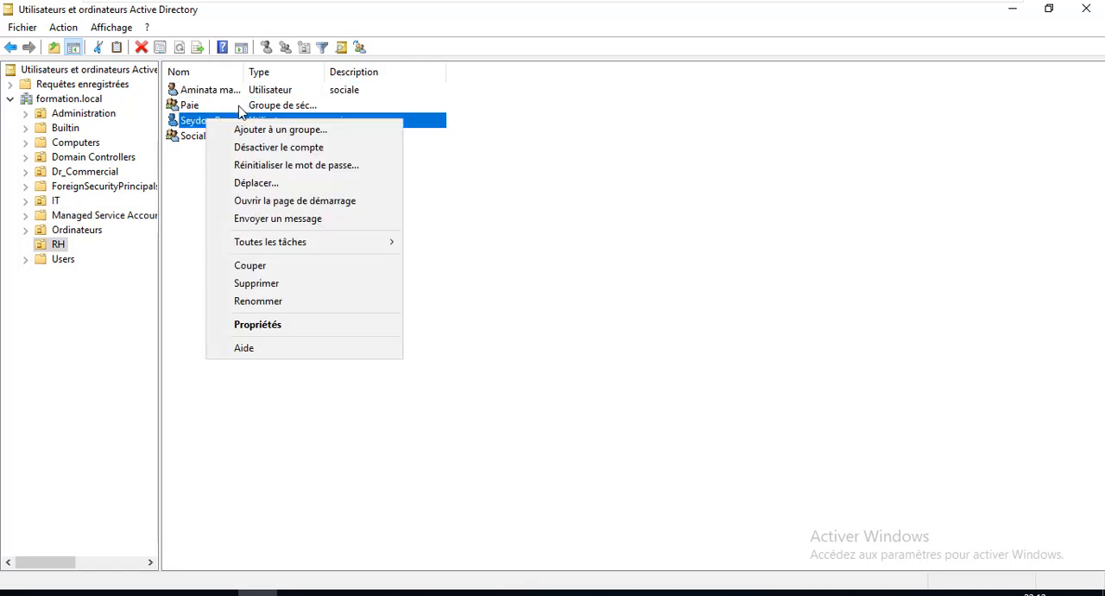
click(277, 290)
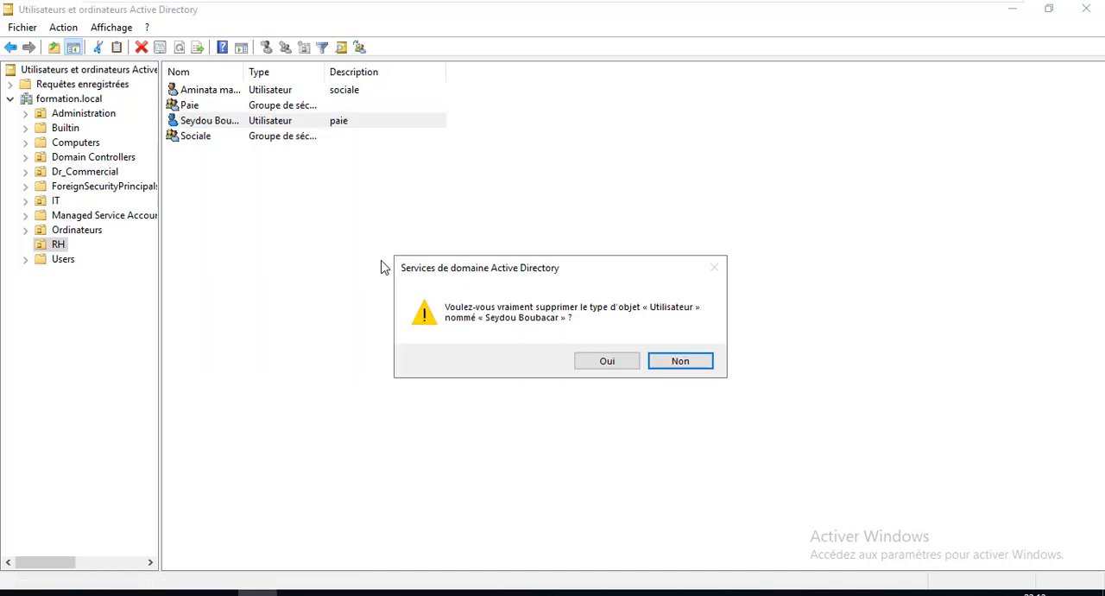
click(609, 369)
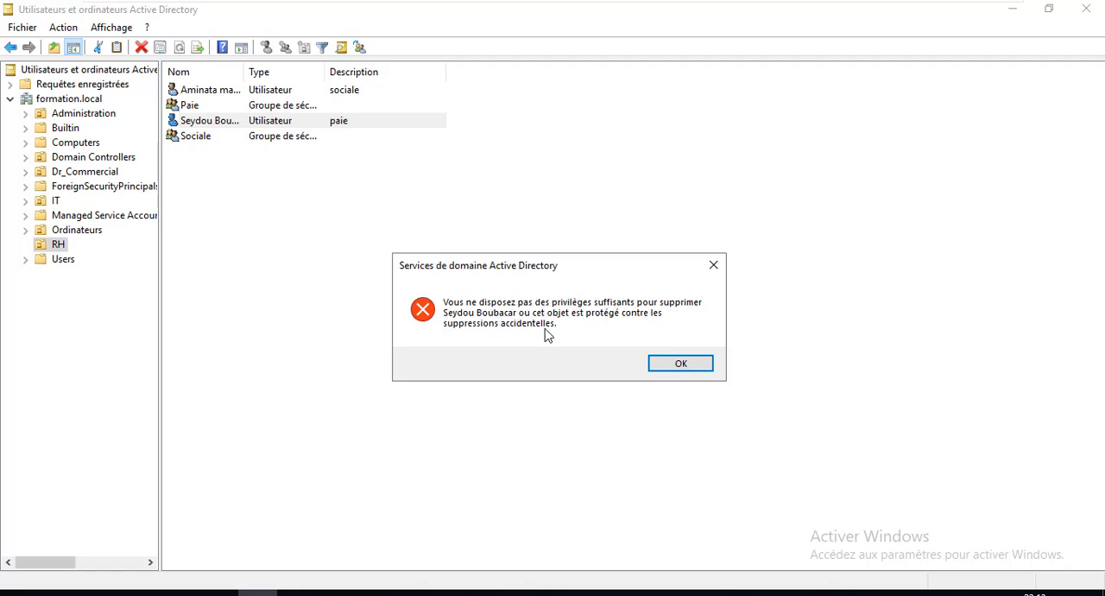
click(681, 363)
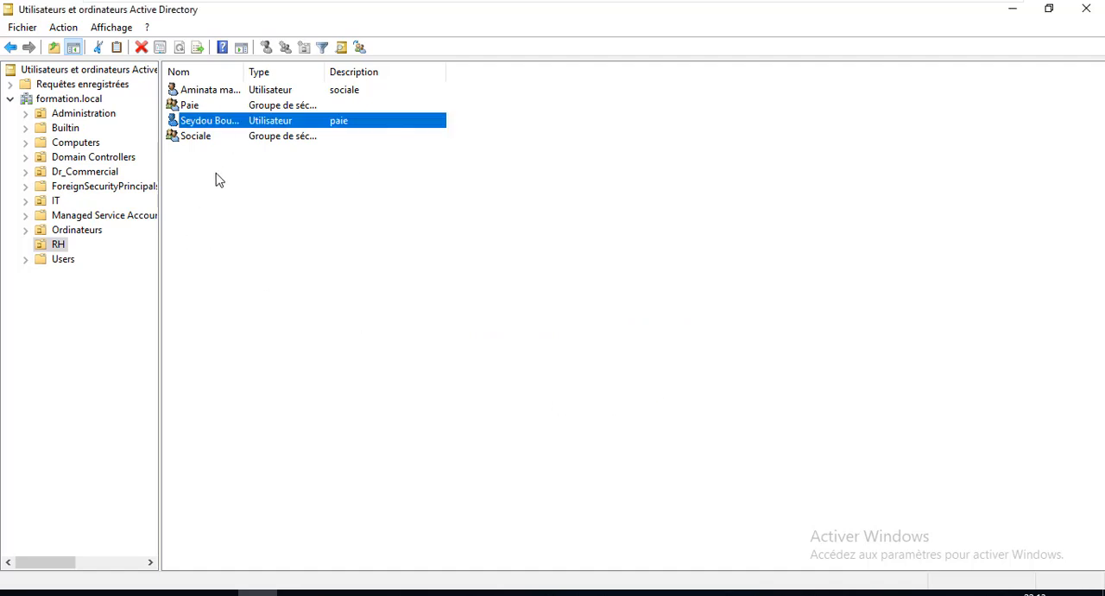